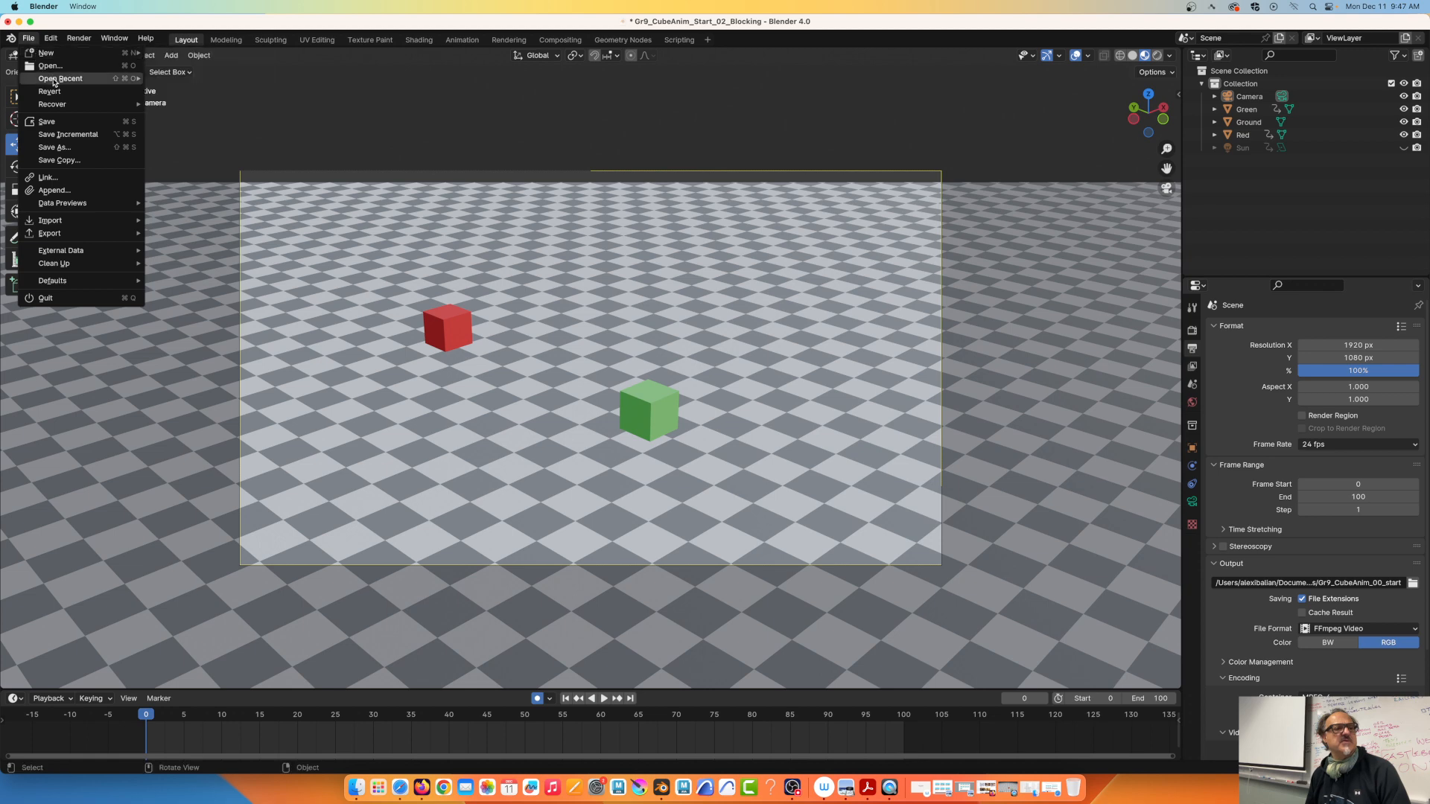
Save the current file's changes and open Gr9_CubeAnim_Start_00.blend from the BlenderAnimationLessons folder.
click(50, 66)
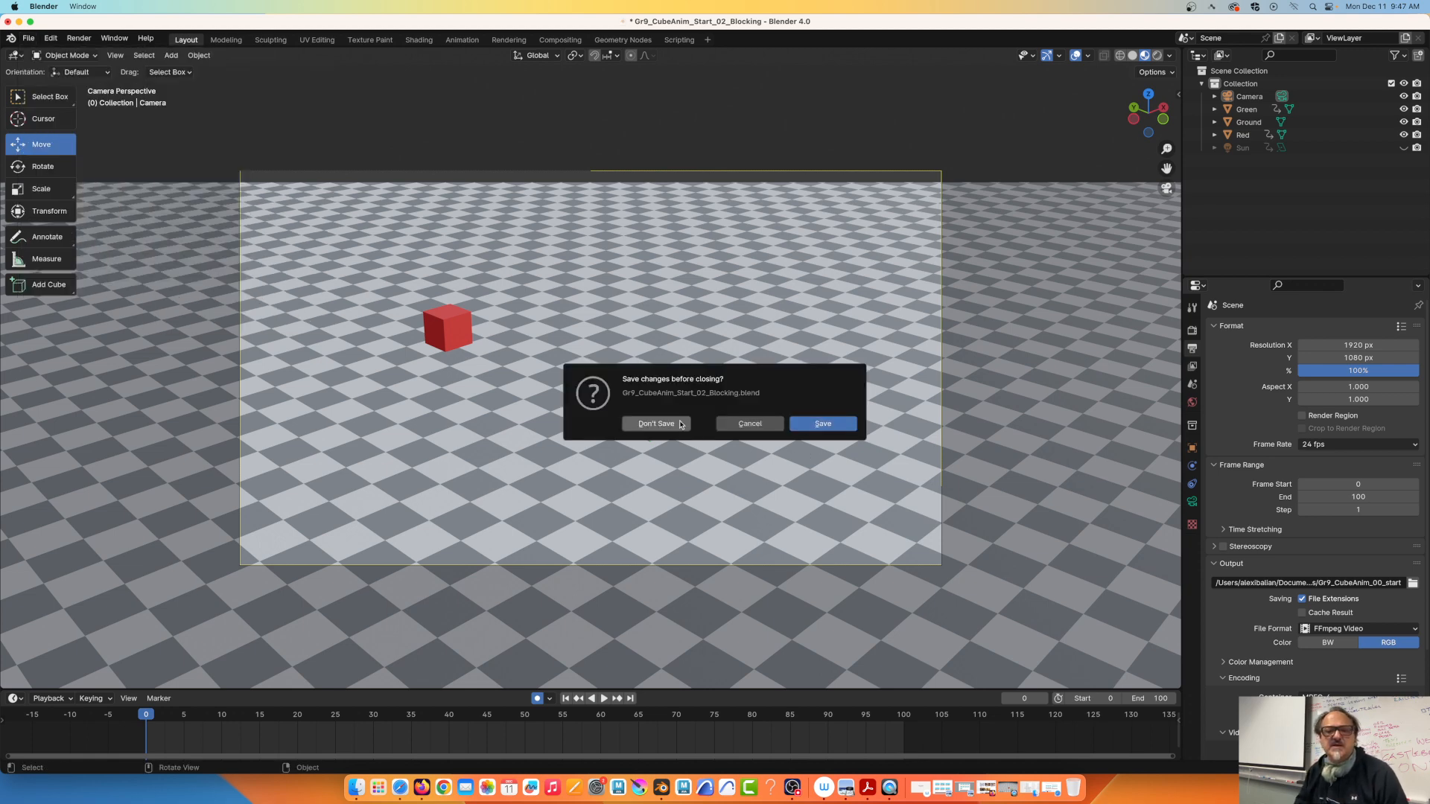
click(821, 424)
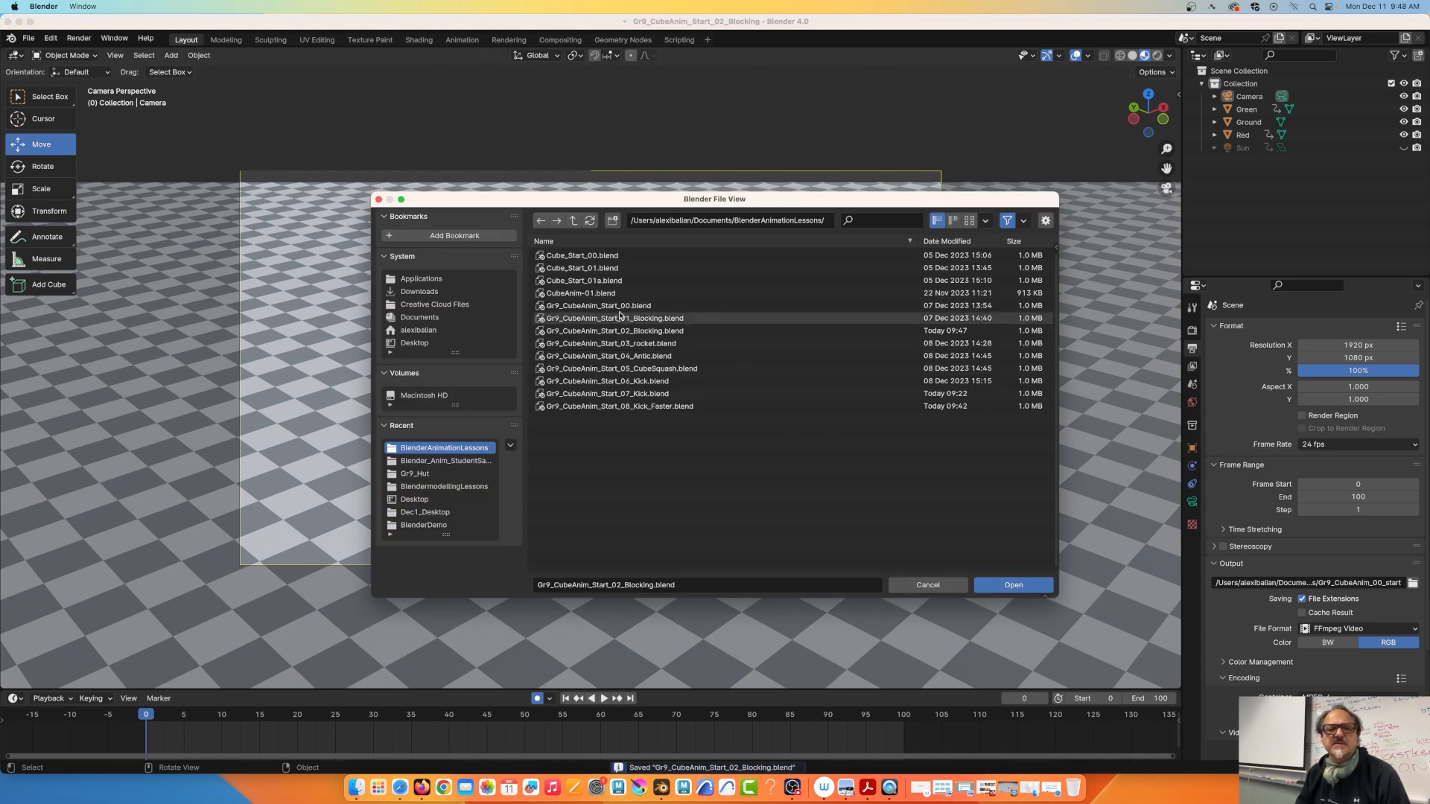
click(621, 306)
click(998, 587)
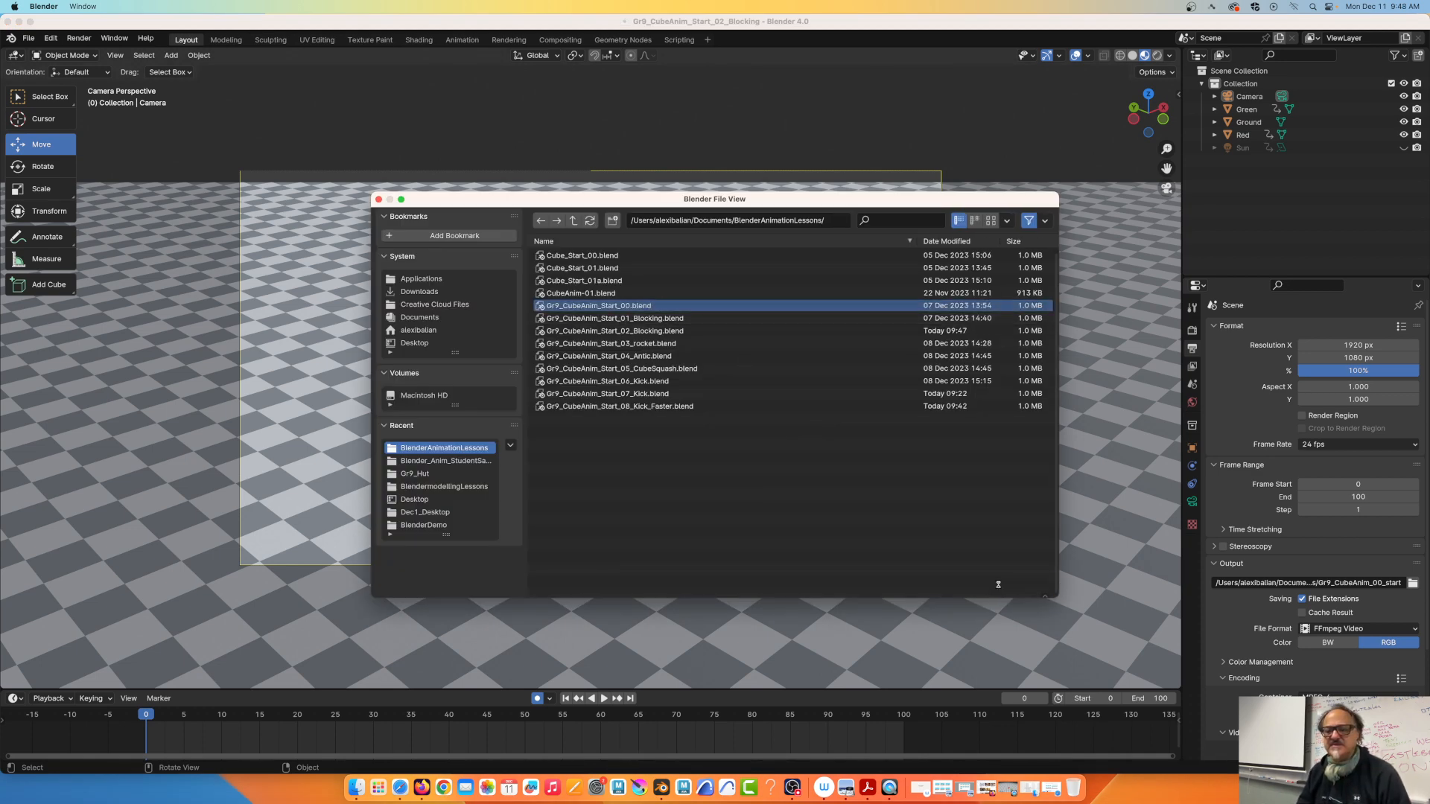
Save the project under the new file name Gr9_CubeAnim_Start_00_demo.blend.
drag(153, 715, 337, 707)
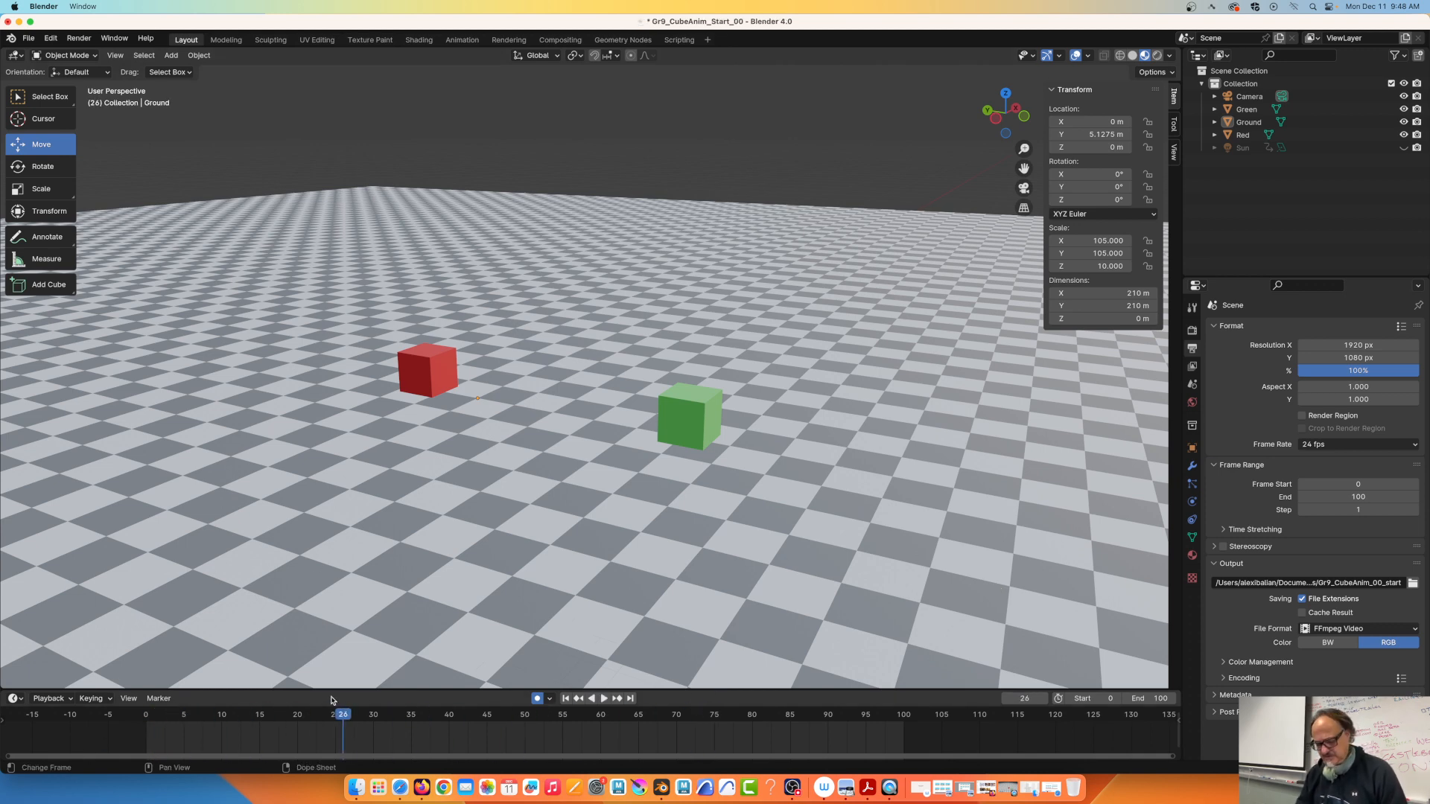
key(shift+super+s)
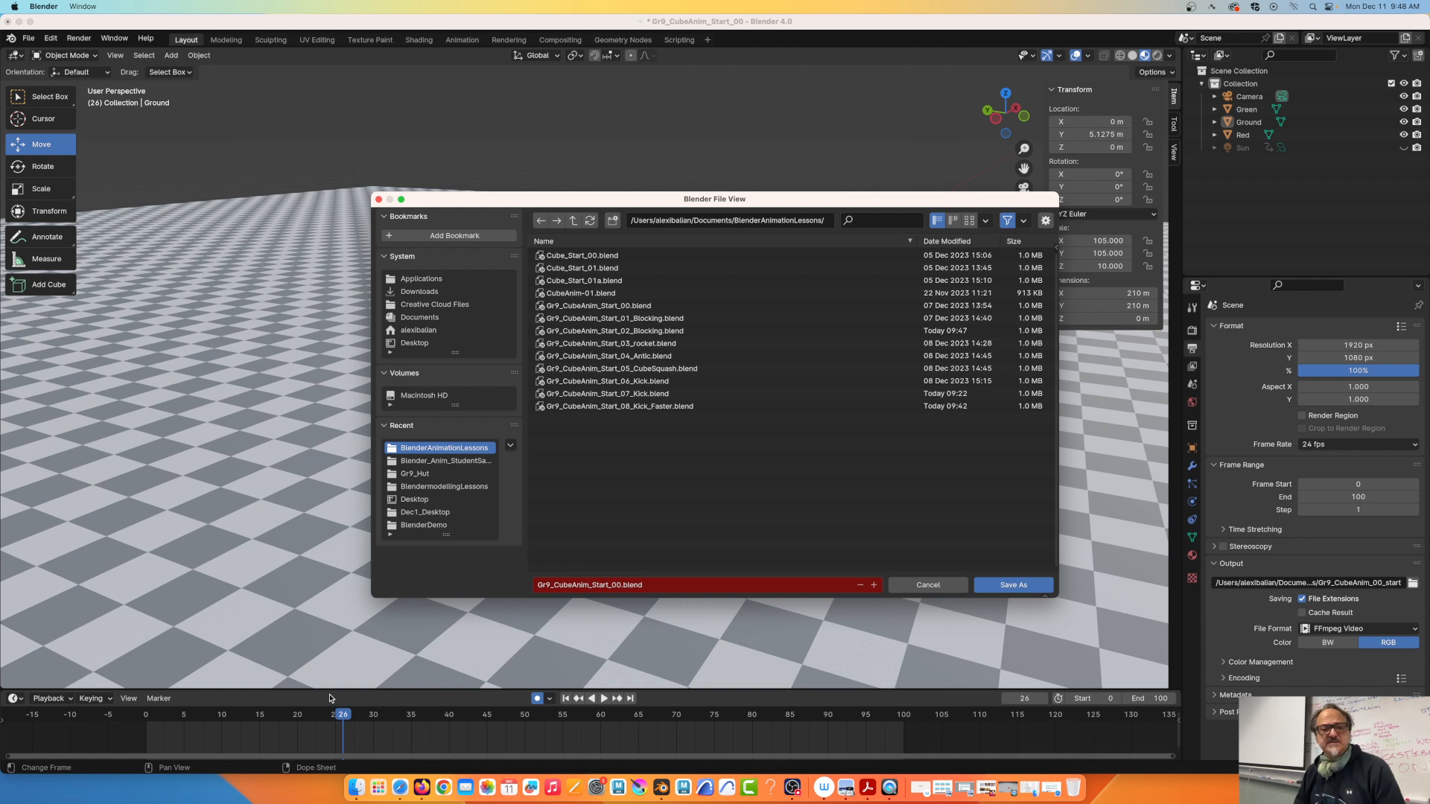
click(618, 585)
click(618, 584)
text(_demo)
key(Return)
click(1006, 585)
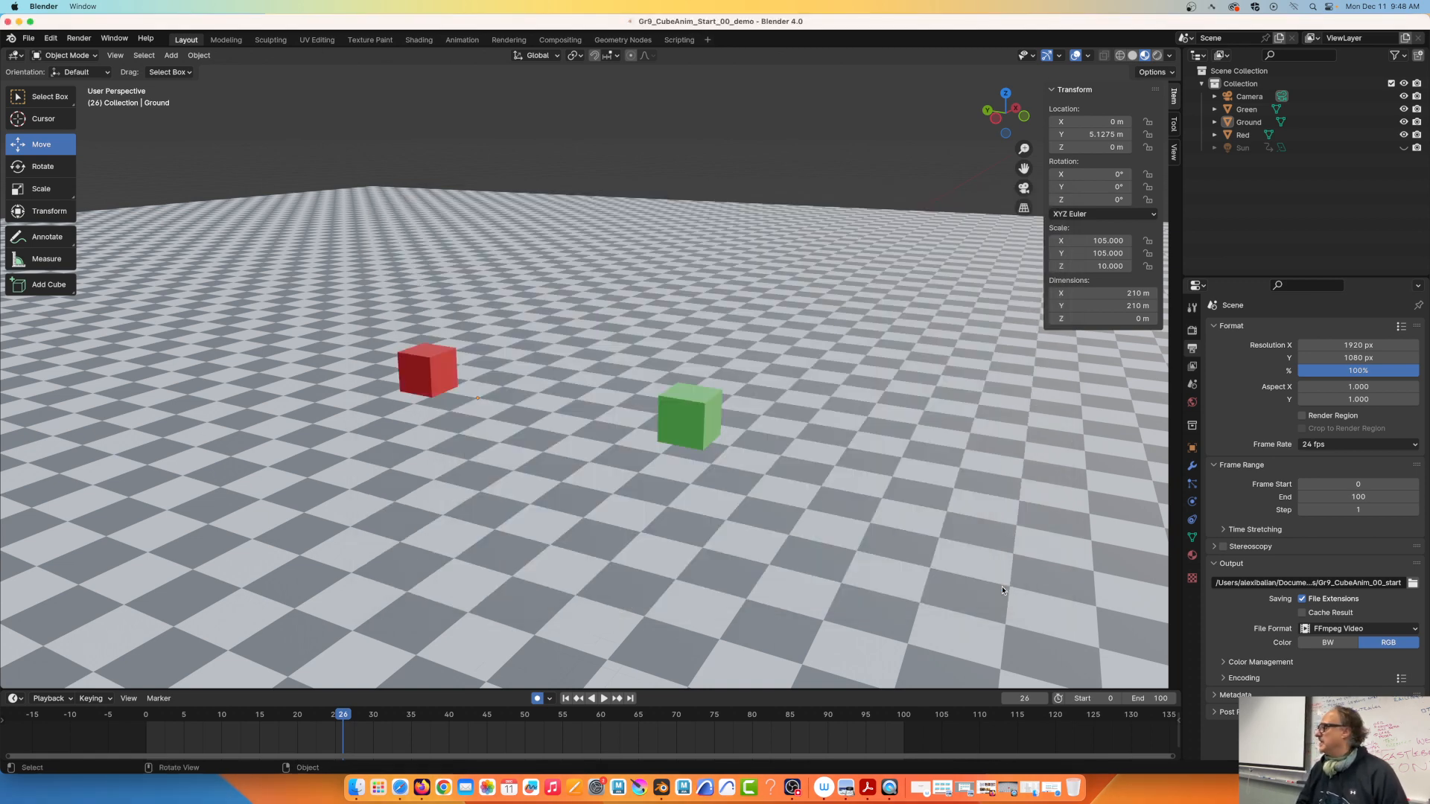
Show the red cube's object properties and insert a Location, Rotation & Scale keyframe for it at frame 0.
drag(342, 716, 154, 716)
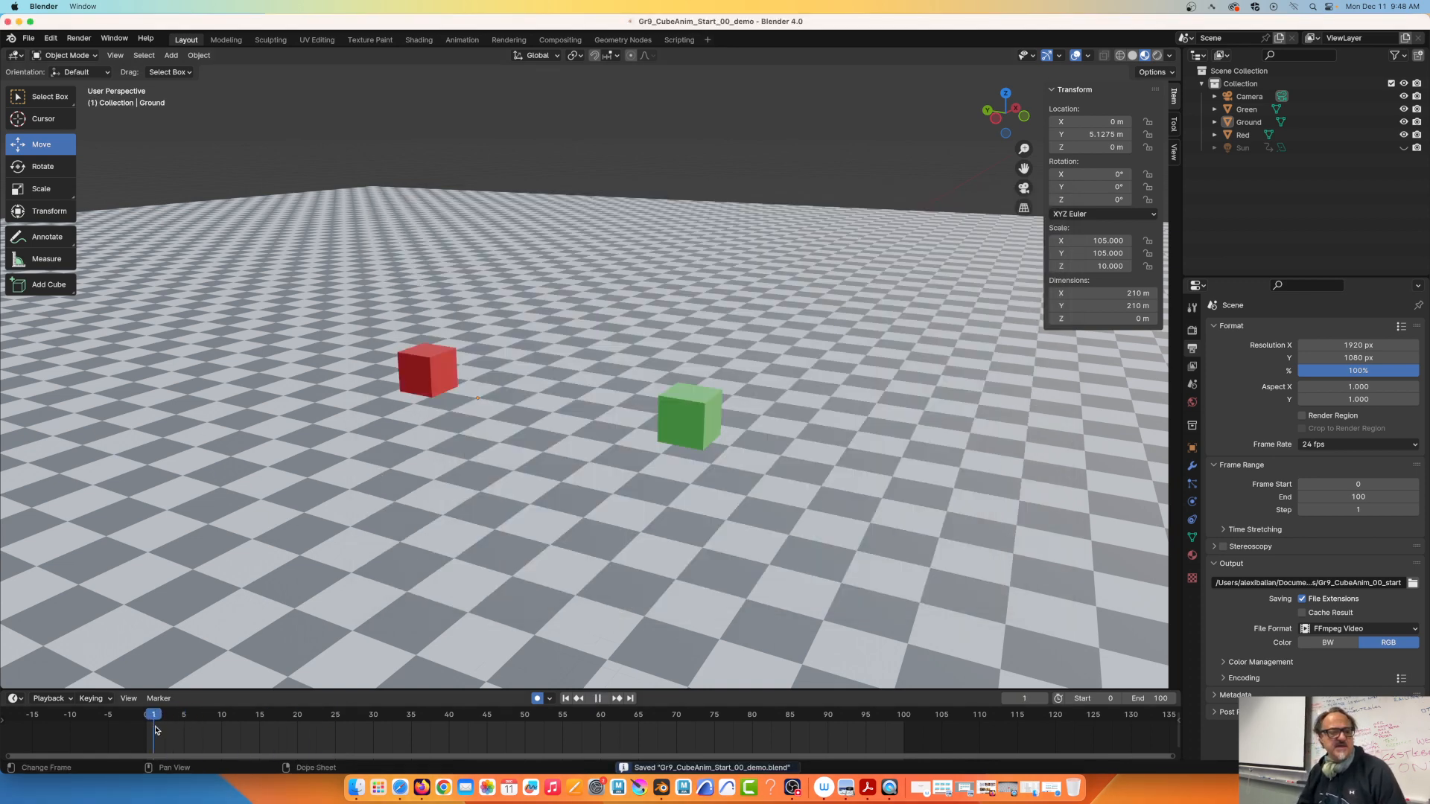
click(428, 366)
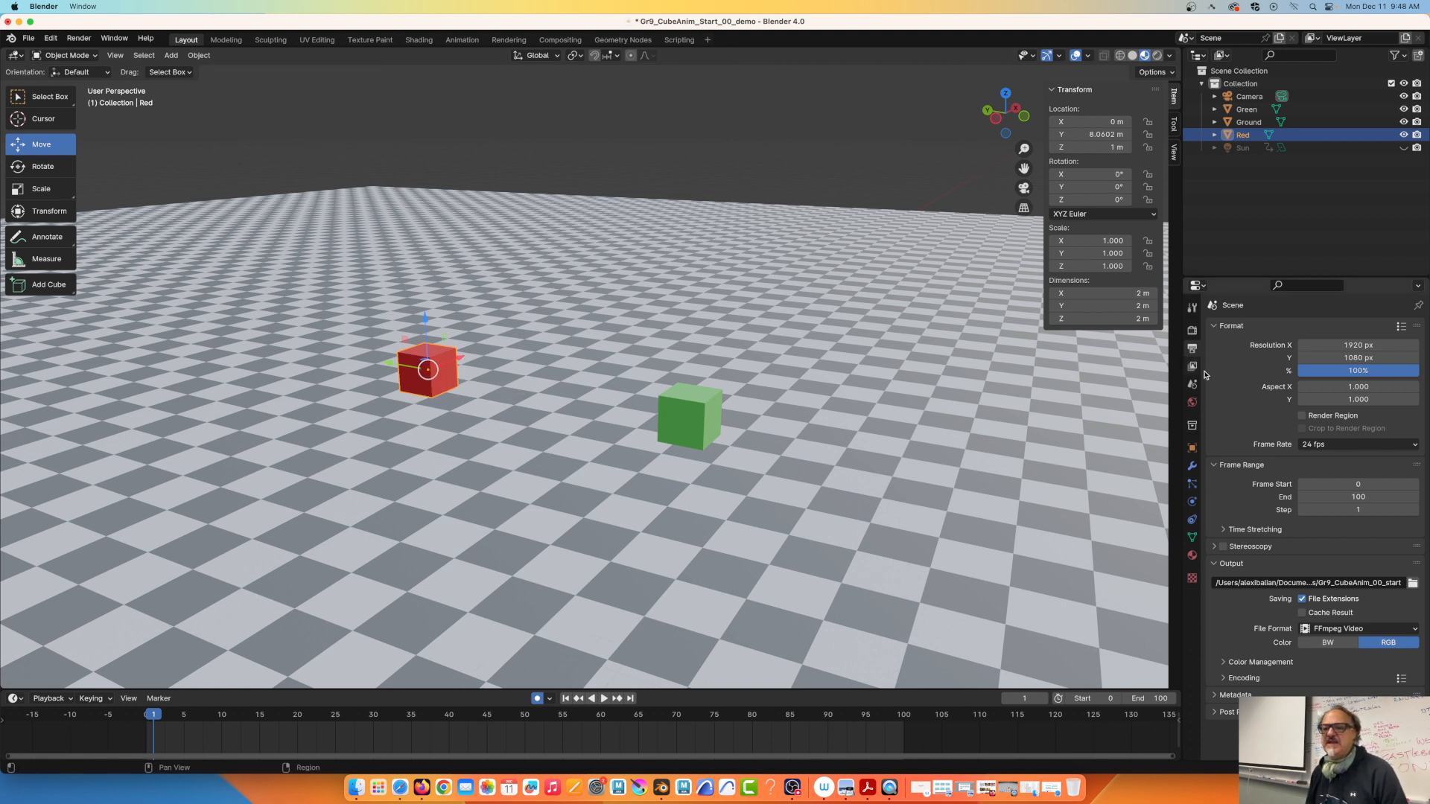
click(1192, 312)
click(1191, 448)
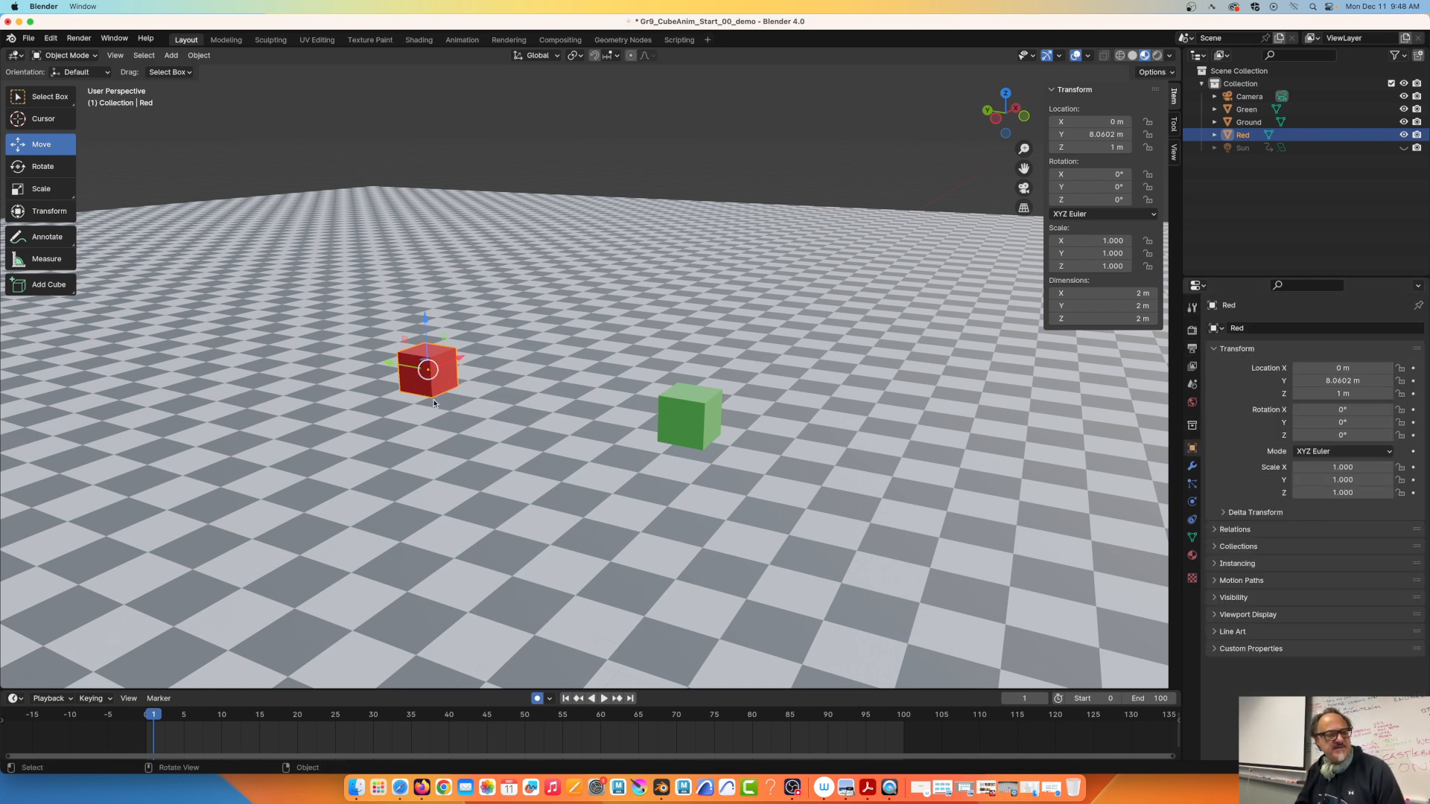
mouse_move(153, 717)
mouse_down()
mouse_move(432, 721)
mouse_move(259, 746)
mouse_move(147, 727)
mouse_up()
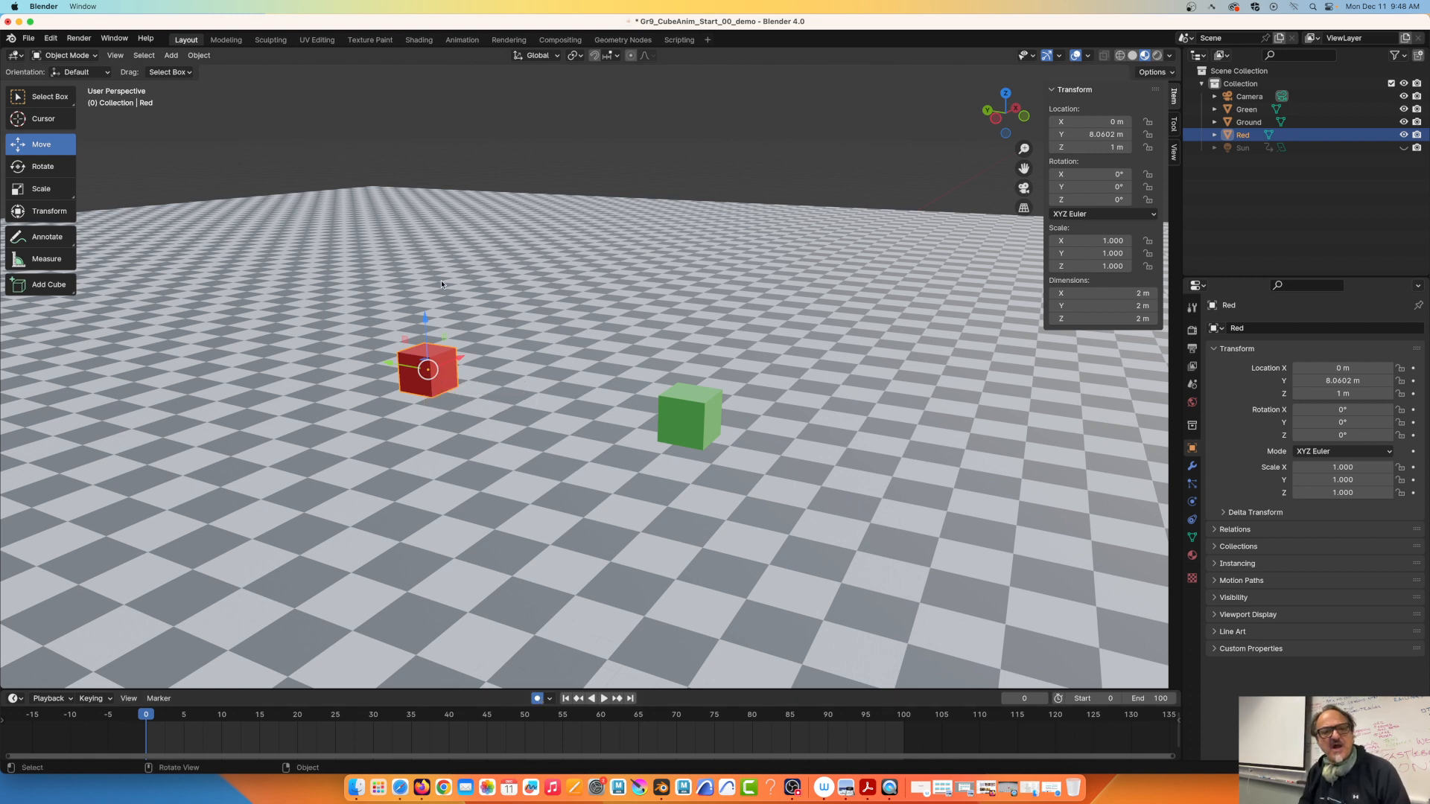
key(i)
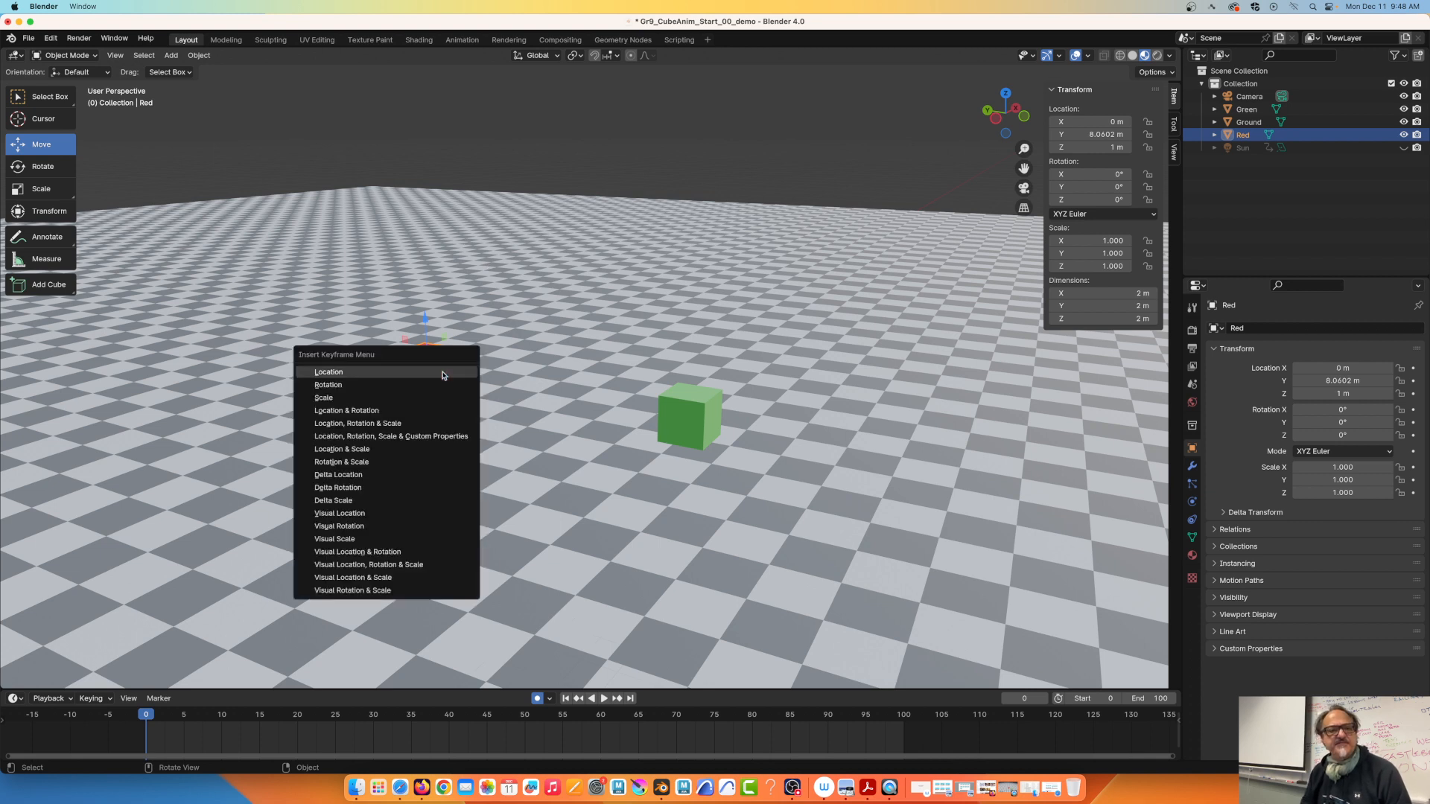
click(398, 423)
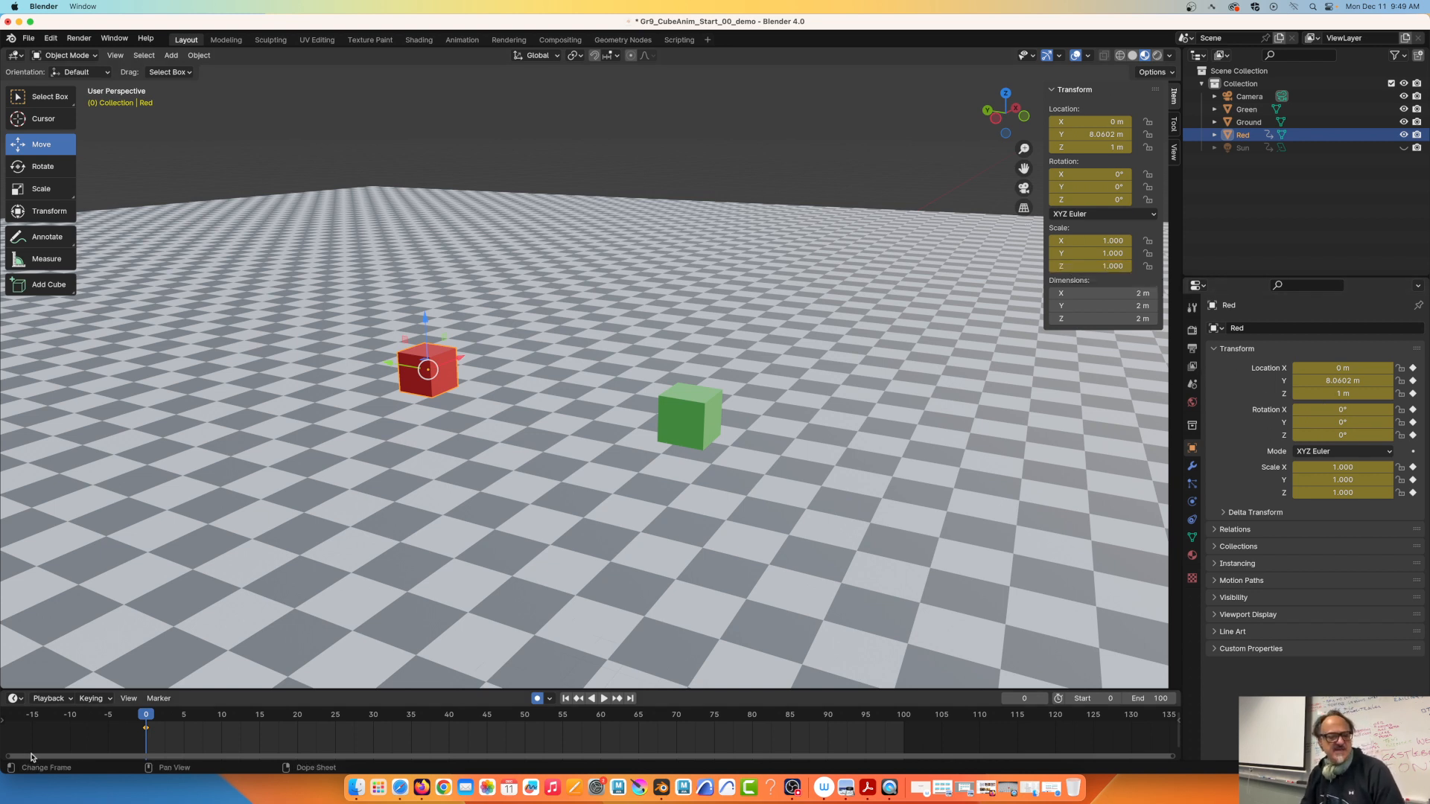
At frame 48, move the red cube along Y to about -3.73 m against the green cube and keyframe its Location, Rotation & Scale.
drag(143, 727, 337, 736)
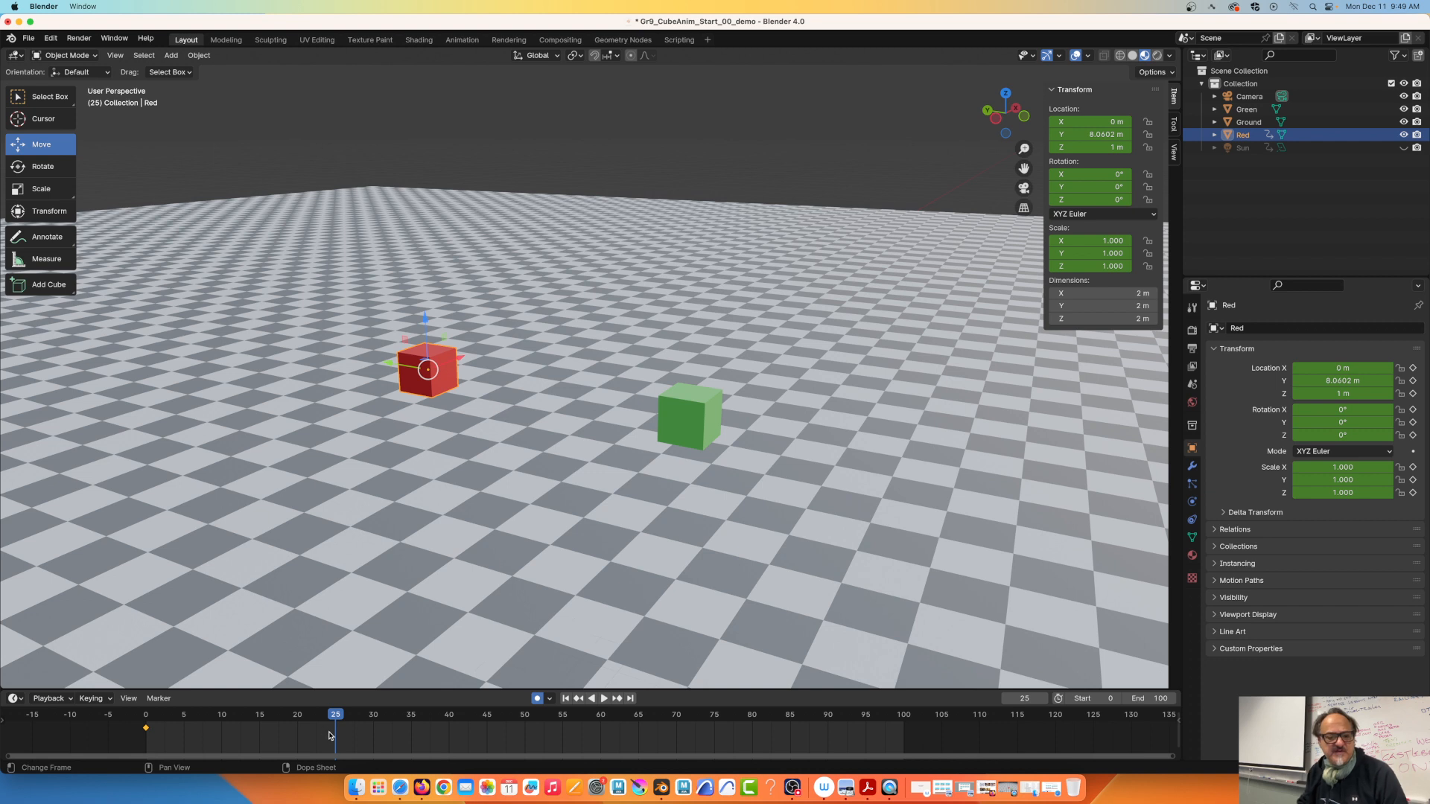
drag(334, 737, 599, 756)
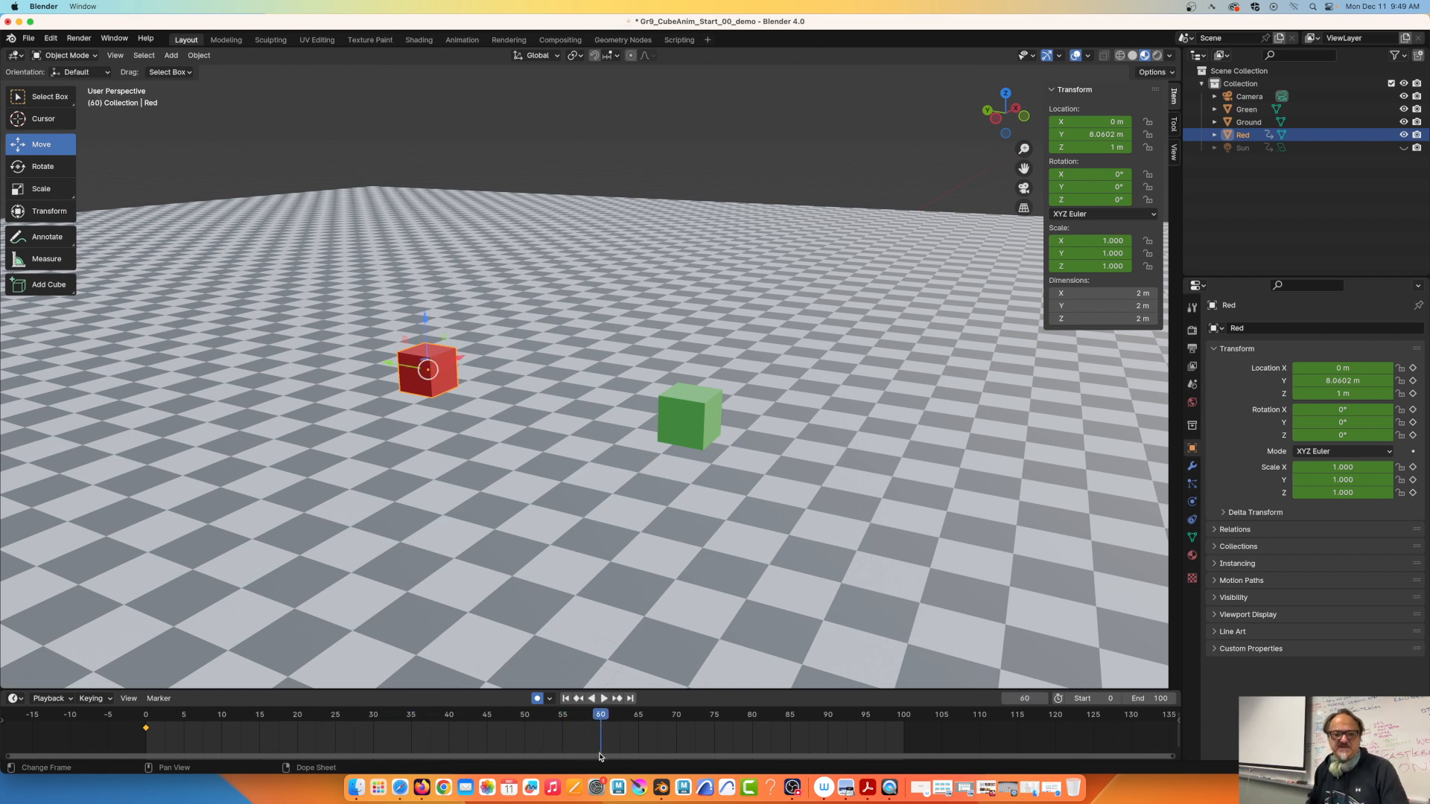
drag(605, 716, 513, 728)
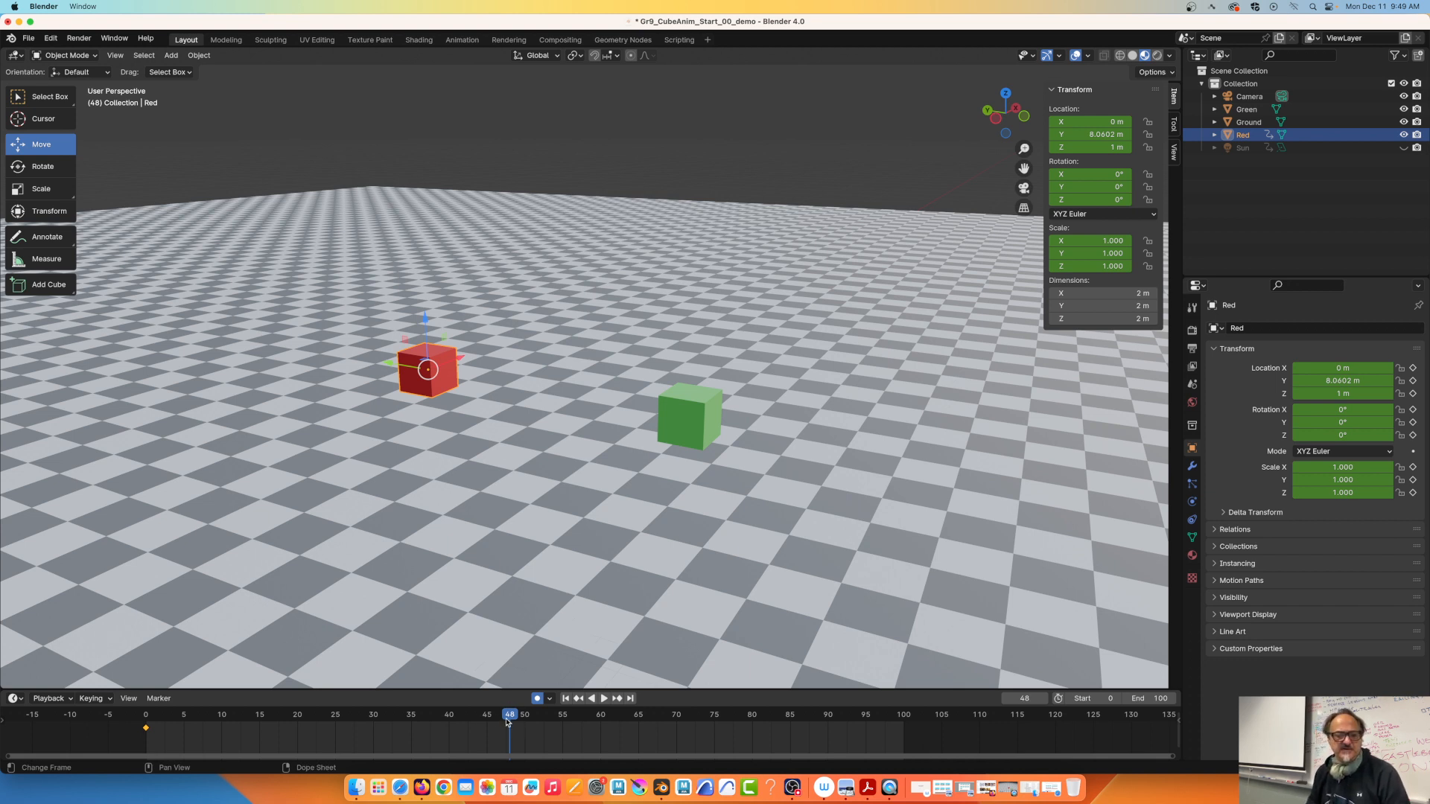
drag(392, 364, 609, 391)
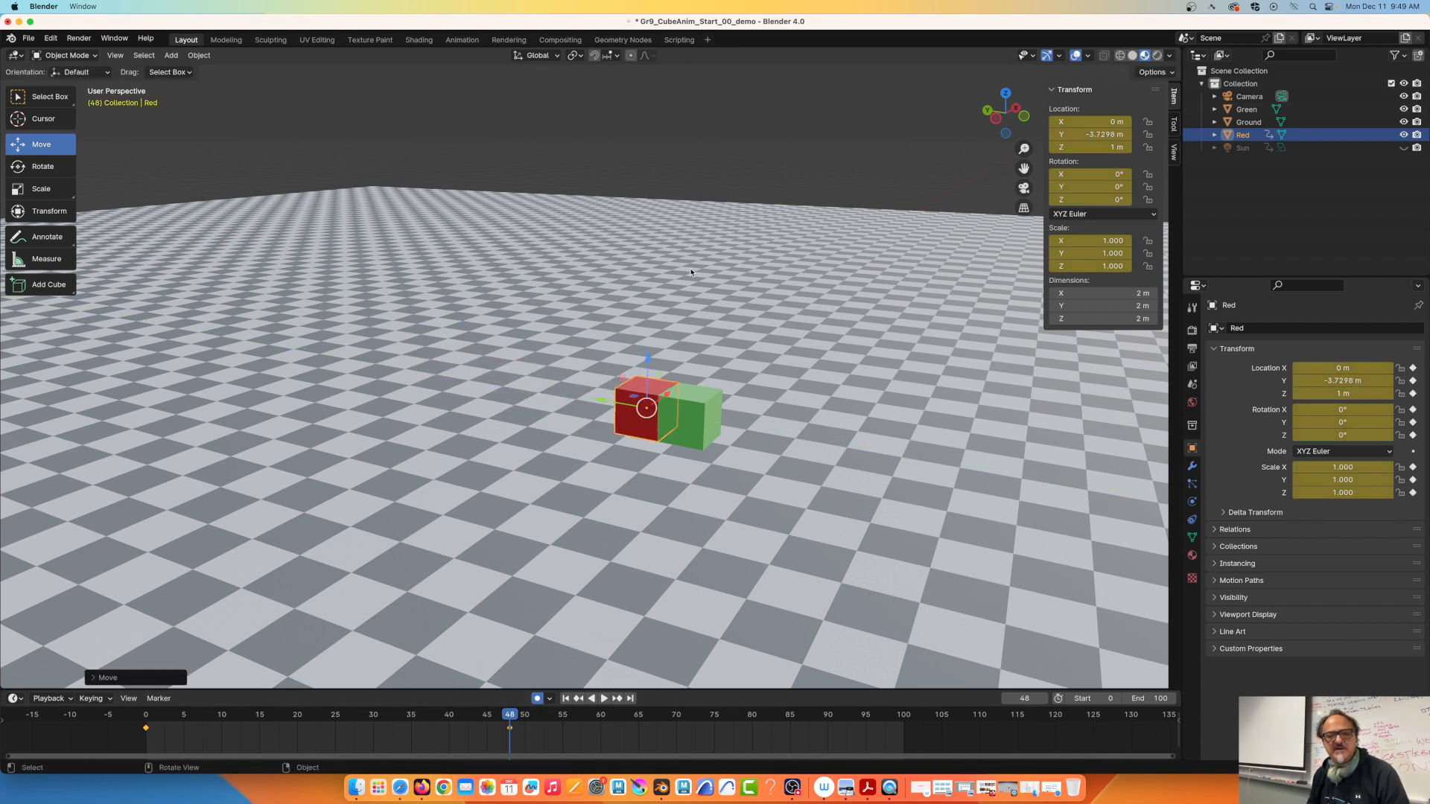
key(i)
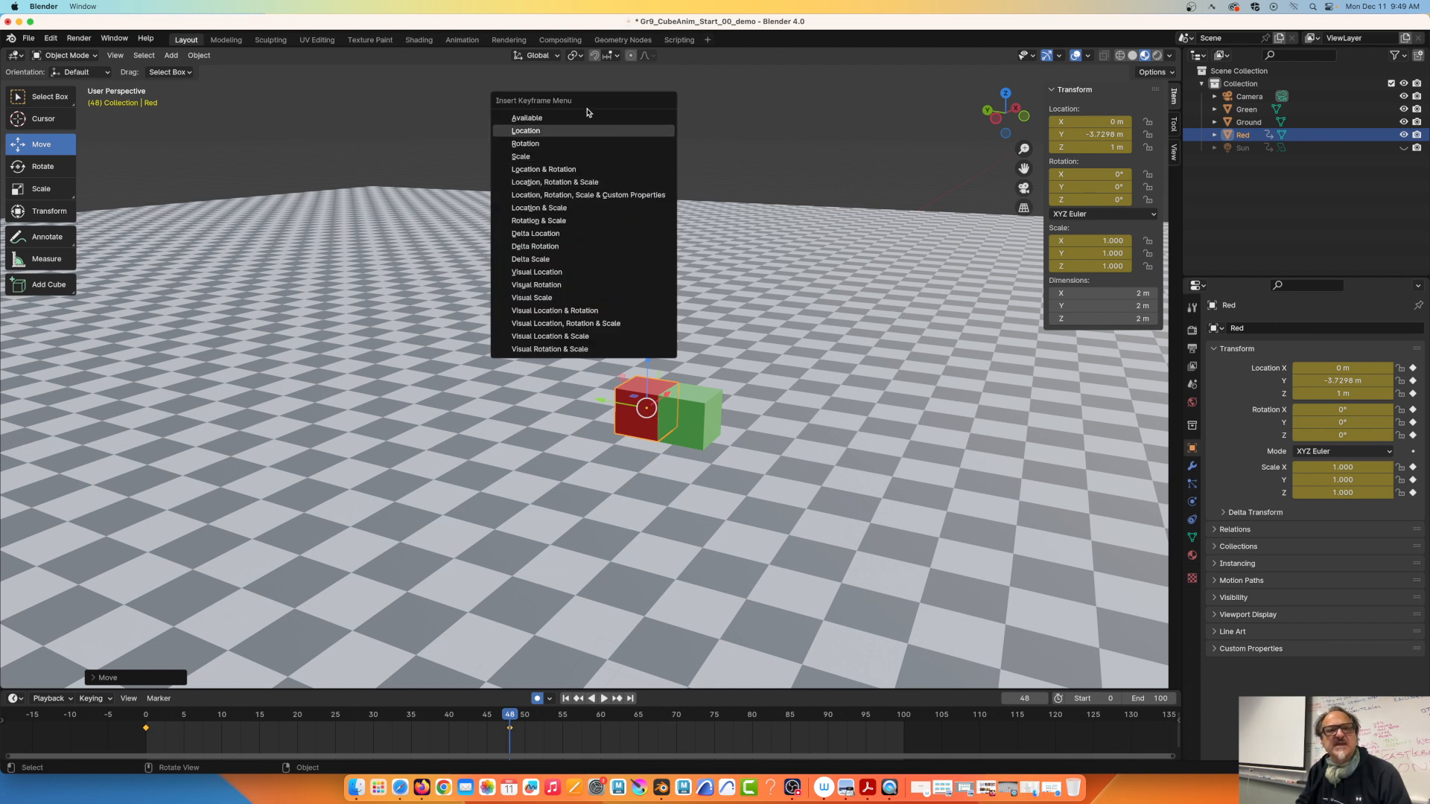
click(577, 183)
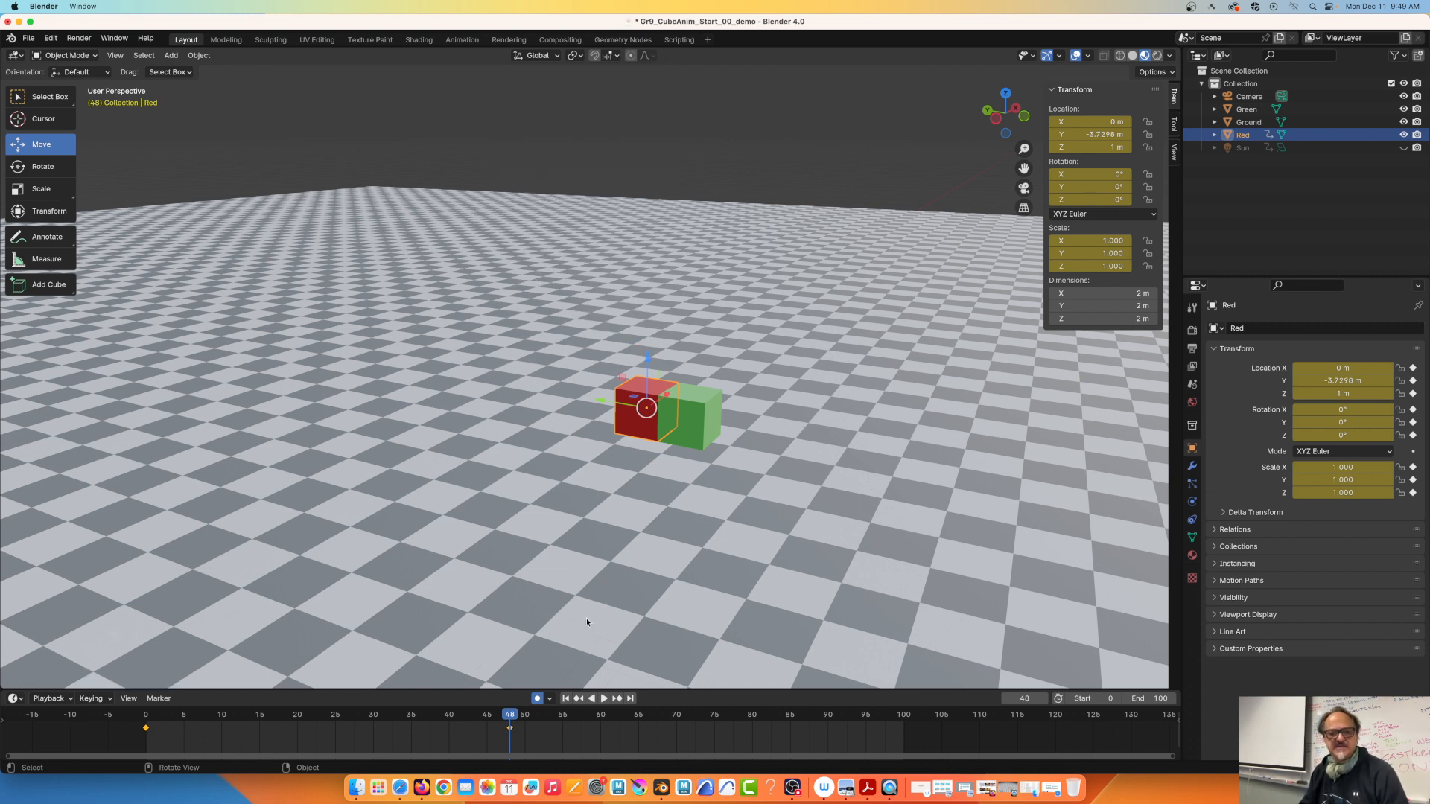
mouse_move(509, 733)
mouse_down()
mouse_move(153, 745)
mouse_move(536, 747)
mouse_move(506, 750)
mouse_up()
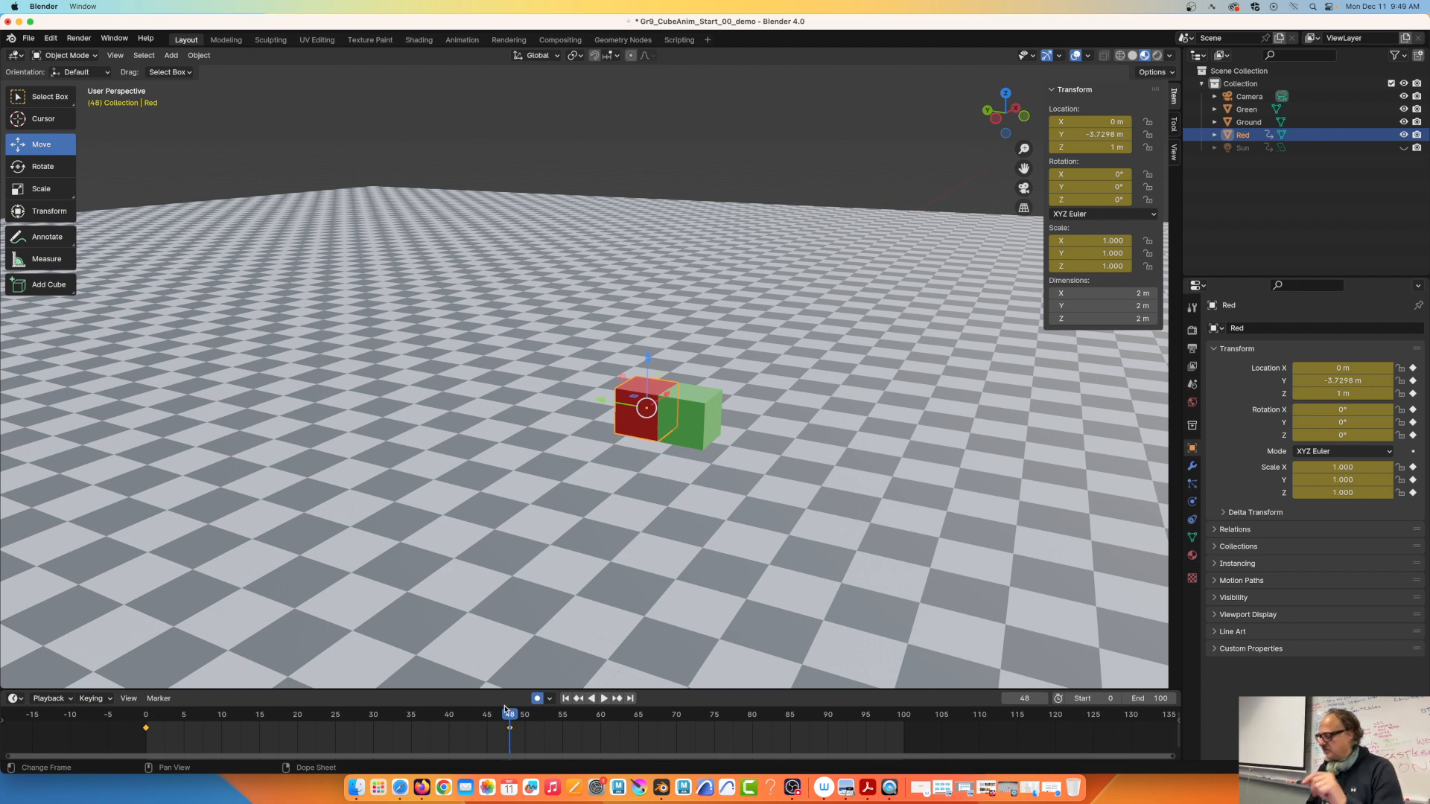
drag(511, 715, 509, 750)
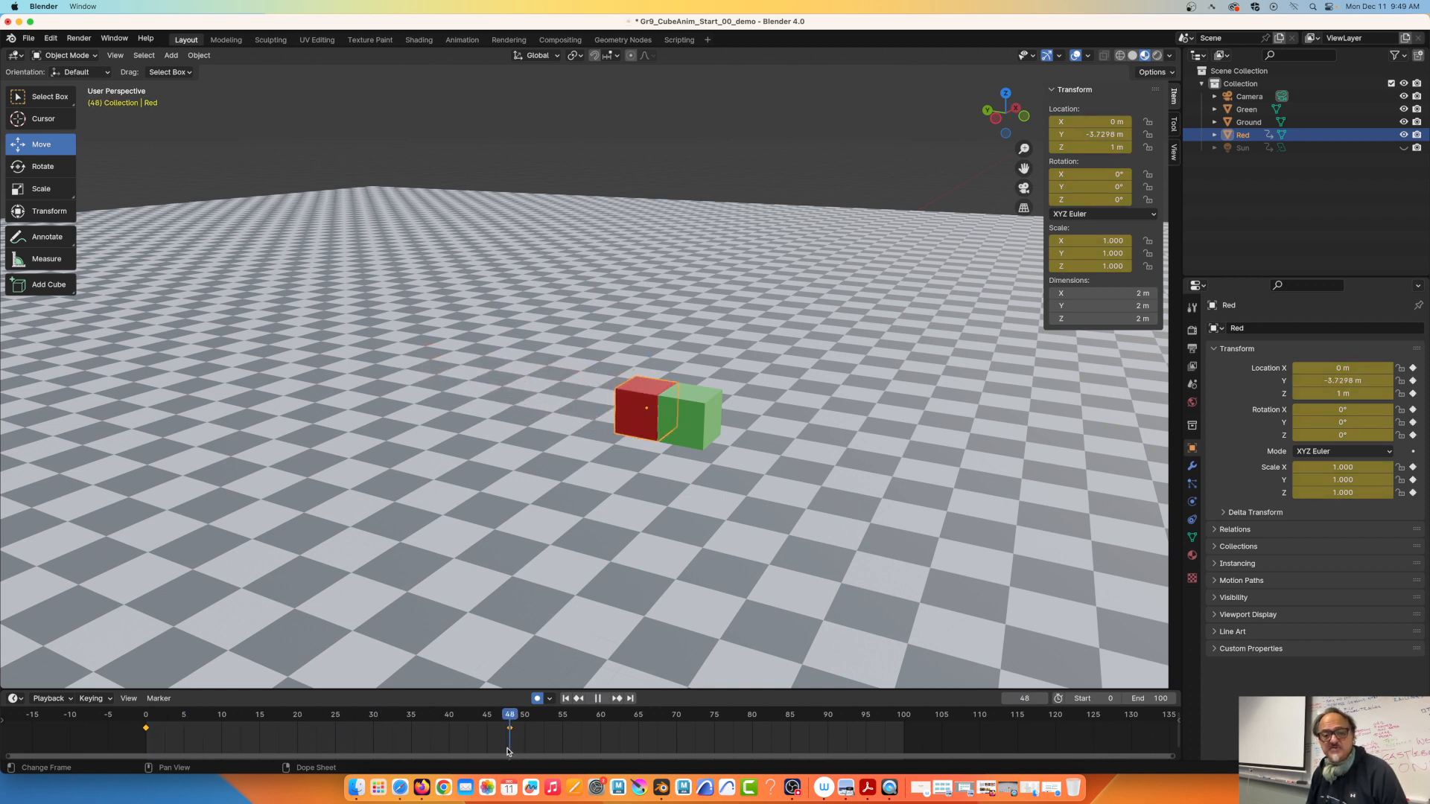
Insert Location, Rotation & Scale keyframes for the green cube at frames 48 and 47.
click(696, 423)
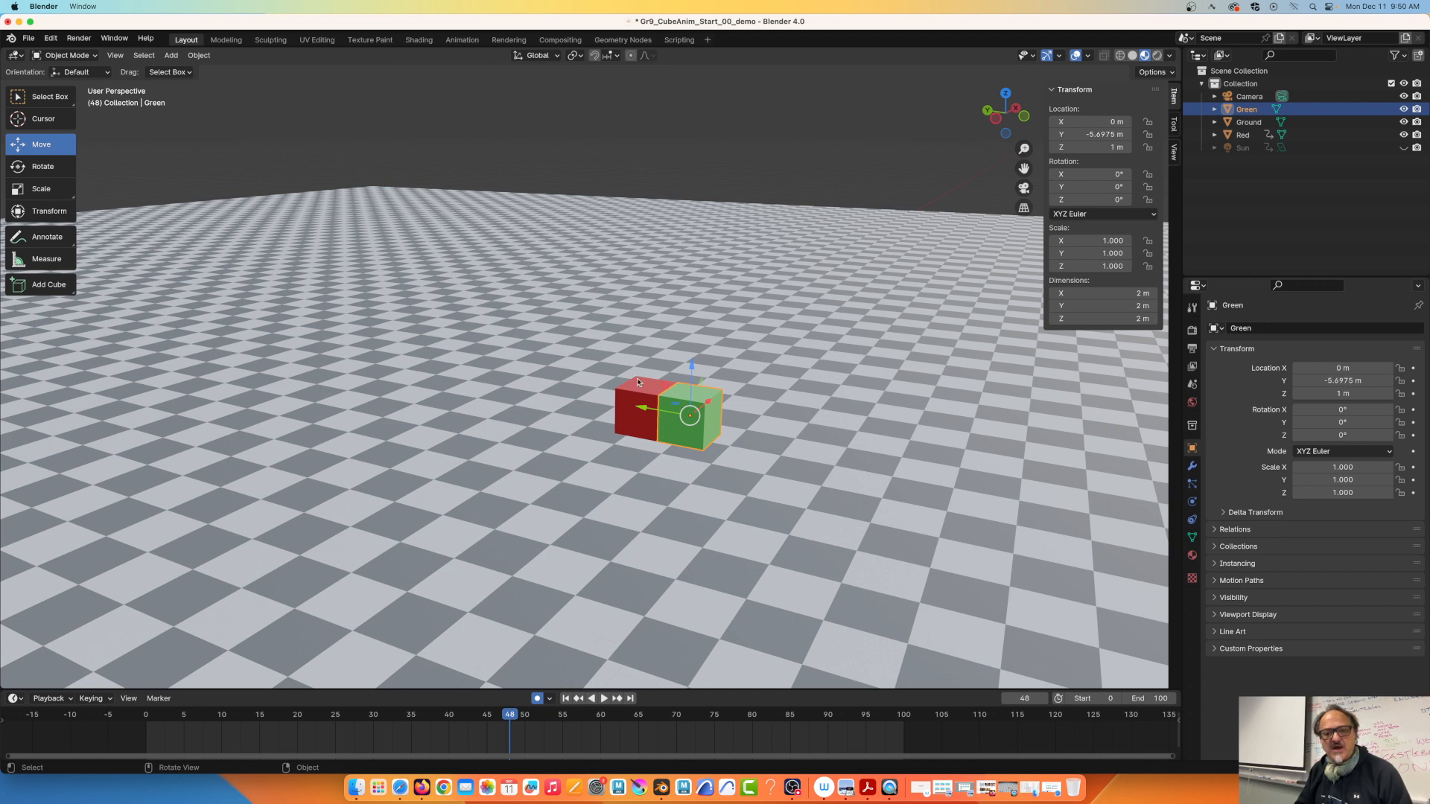
key(i)
click(667, 392)
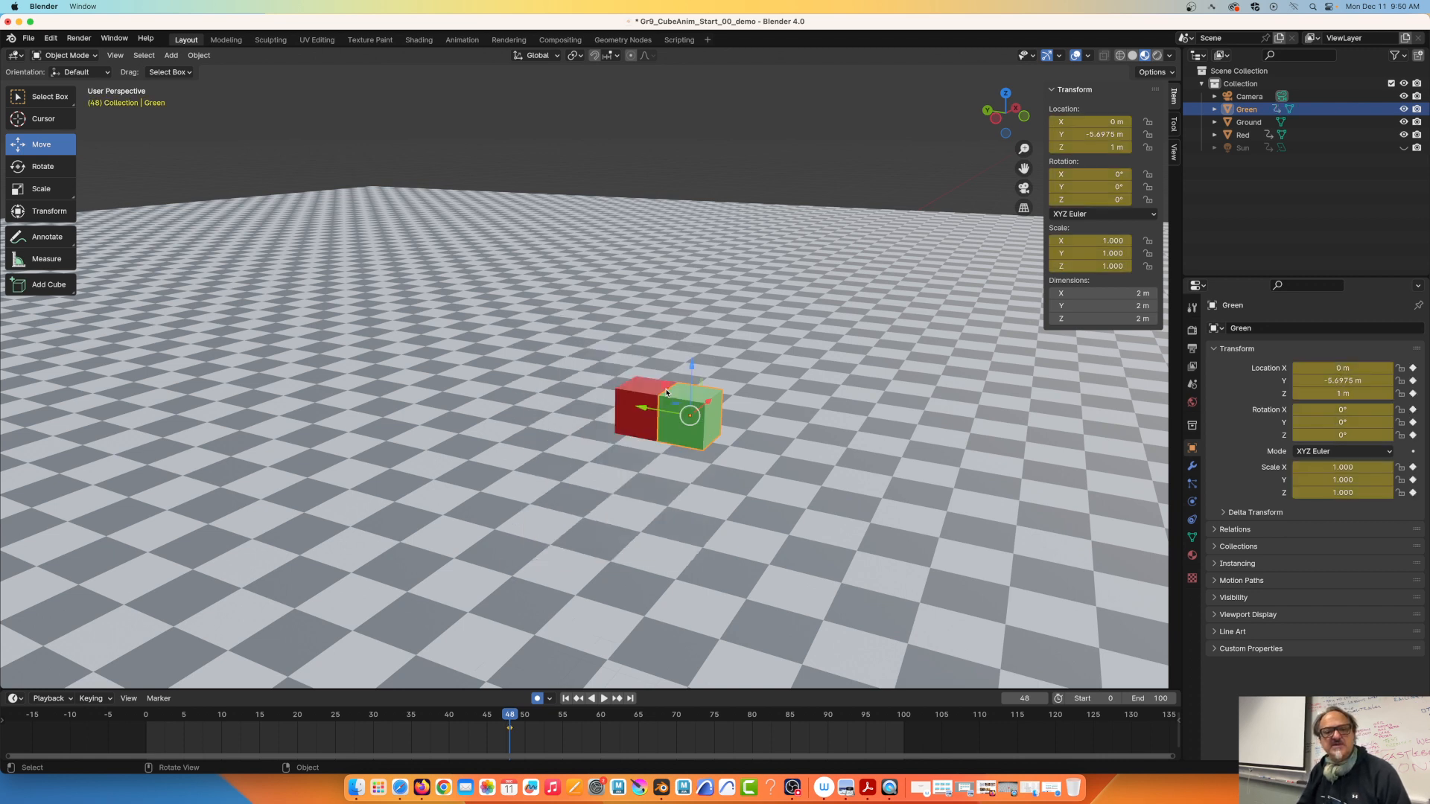
key(space)
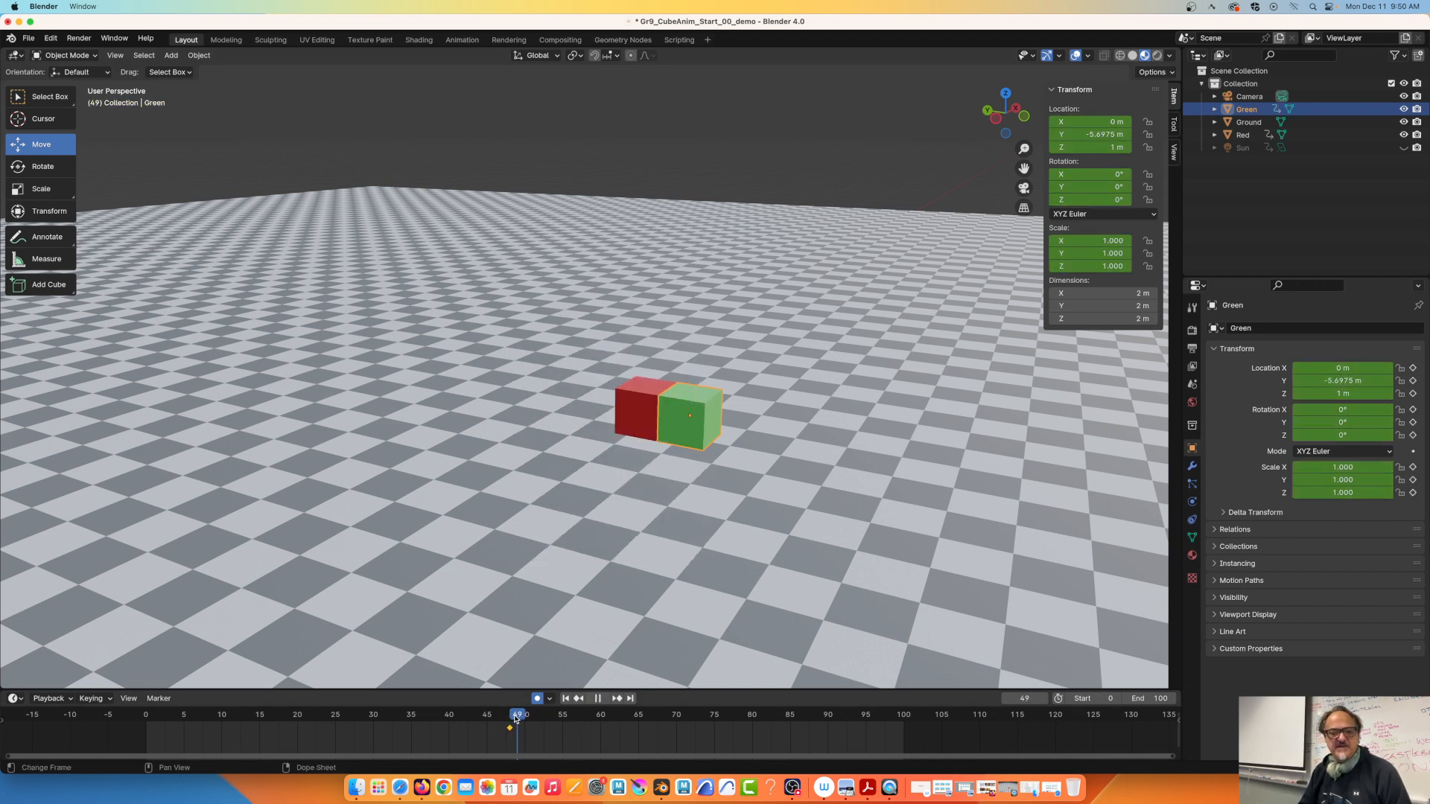
drag(514, 719, 505, 724)
key(space)
key(i)
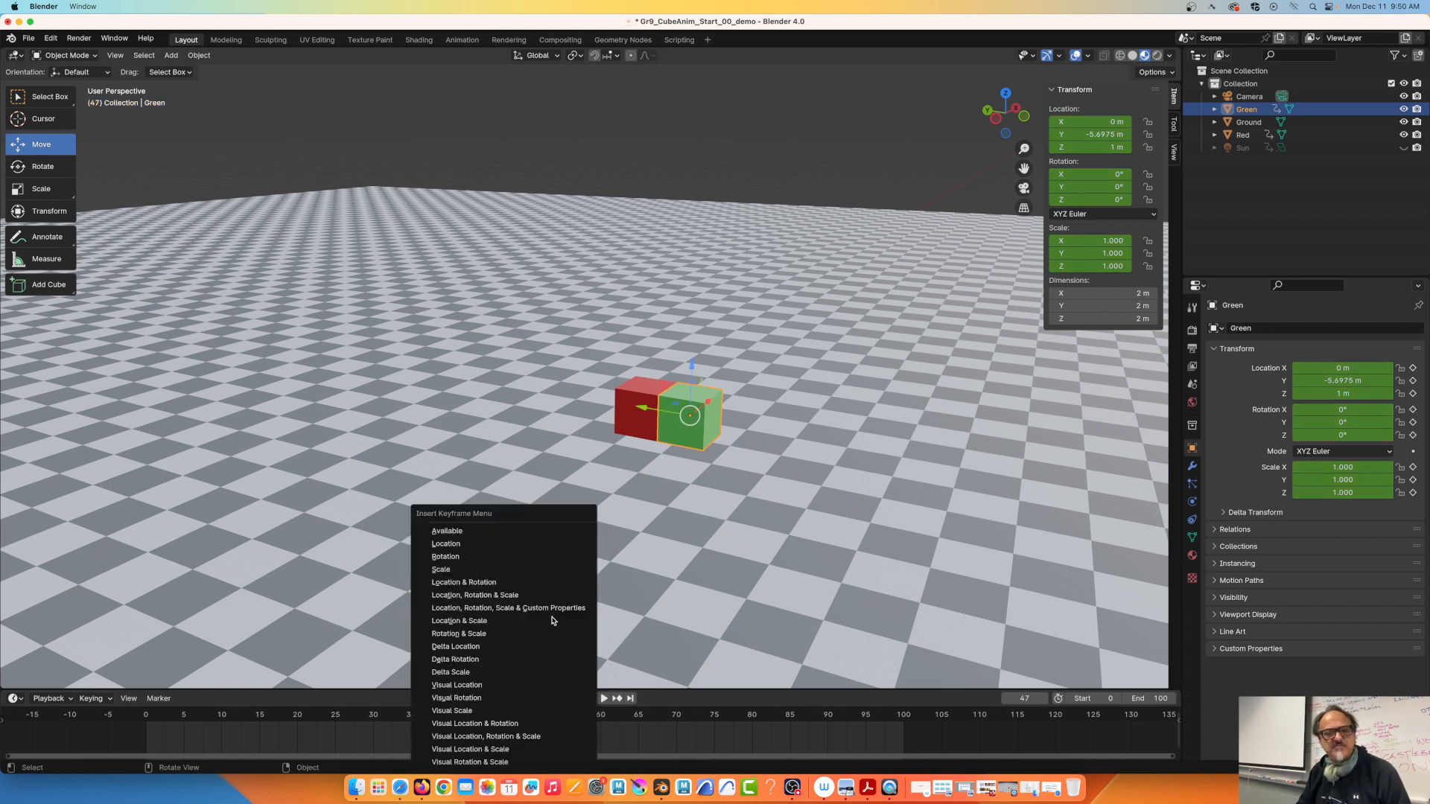
click(513, 598)
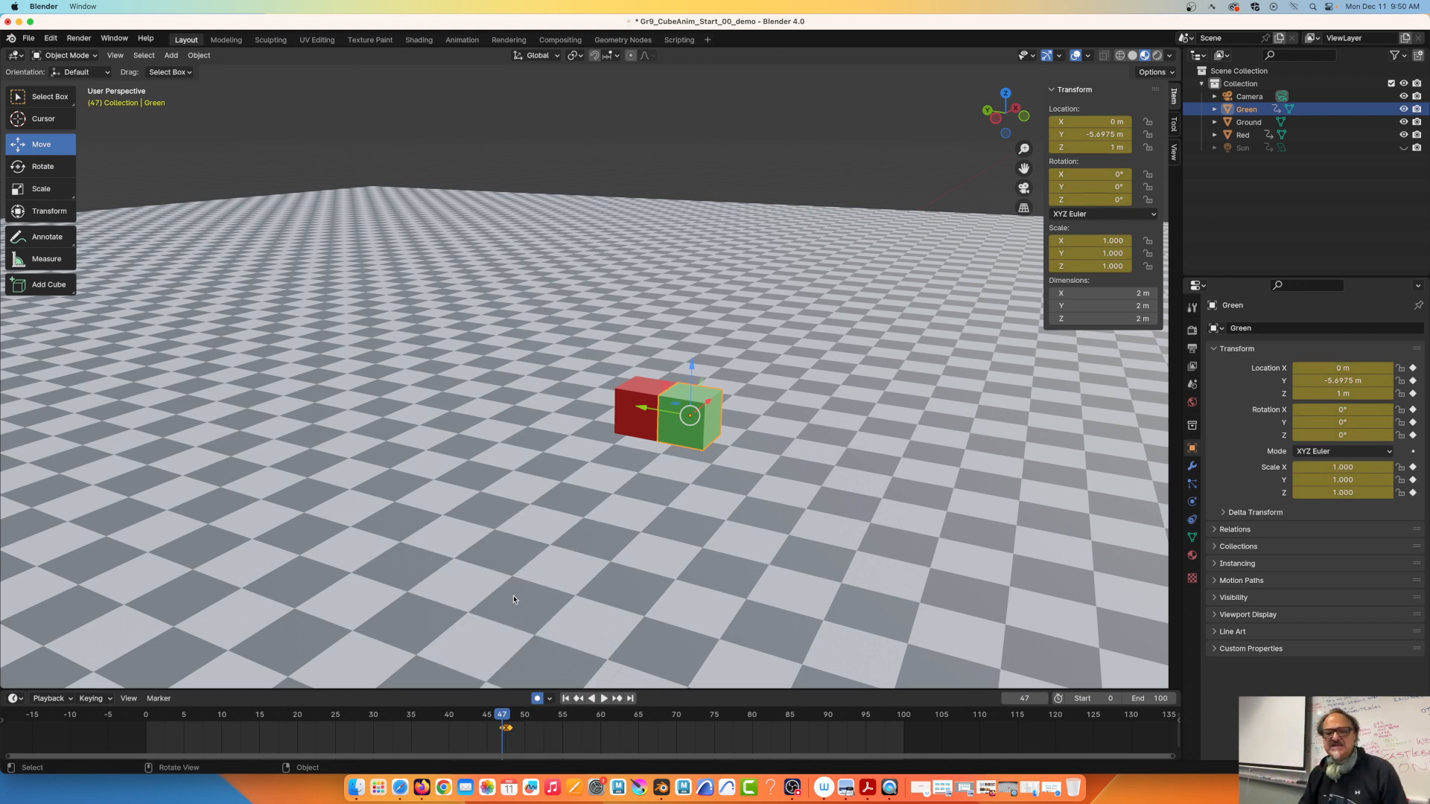
At frame 72, move the green cube along Y away from the red cube to about -14.2 m.
drag(506, 718, 619, 737)
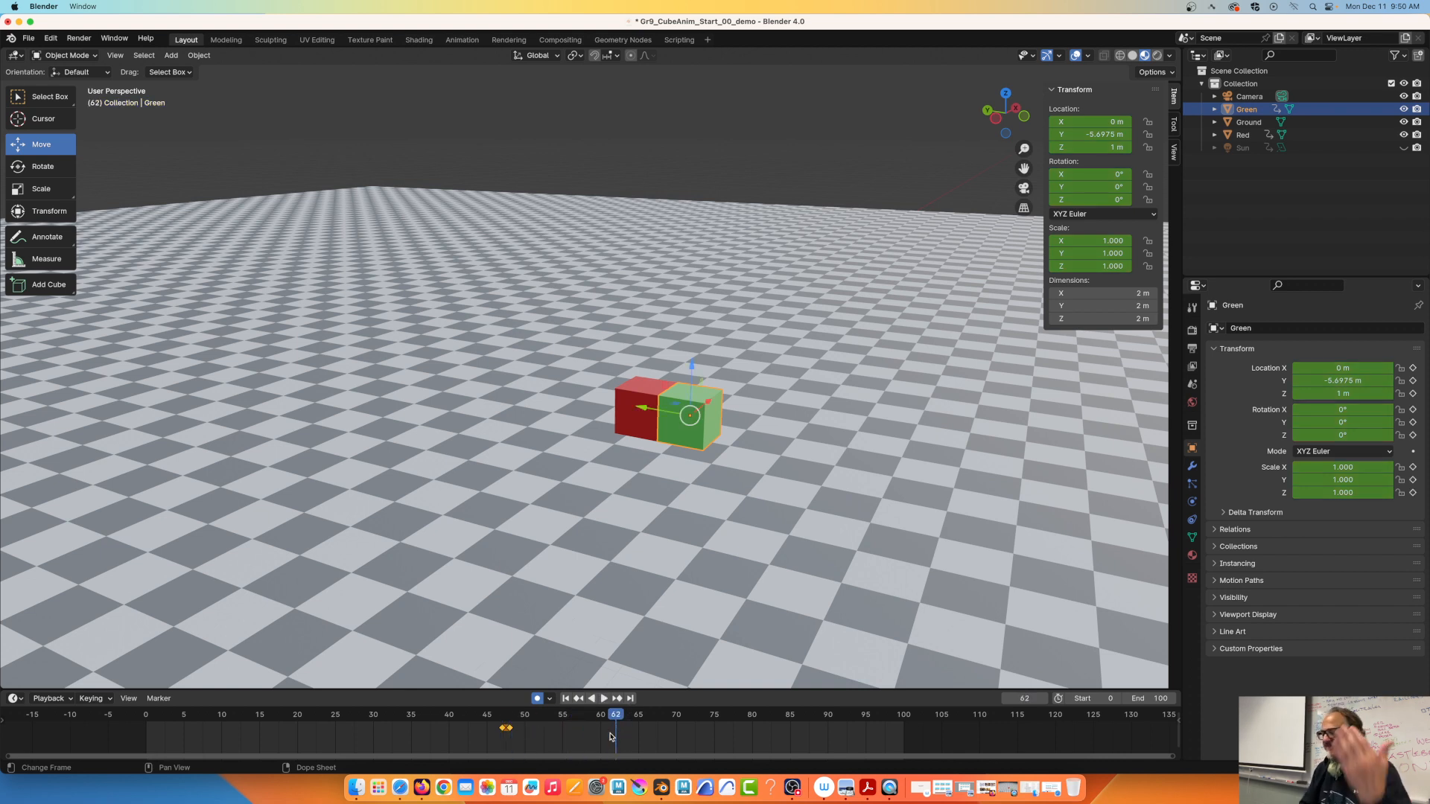
mouse_move(619, 715)
mouse_down()
mouse_move(518, 727)
mouse_move(624, 728)
mouse_move(600, 728)
mouse_up()
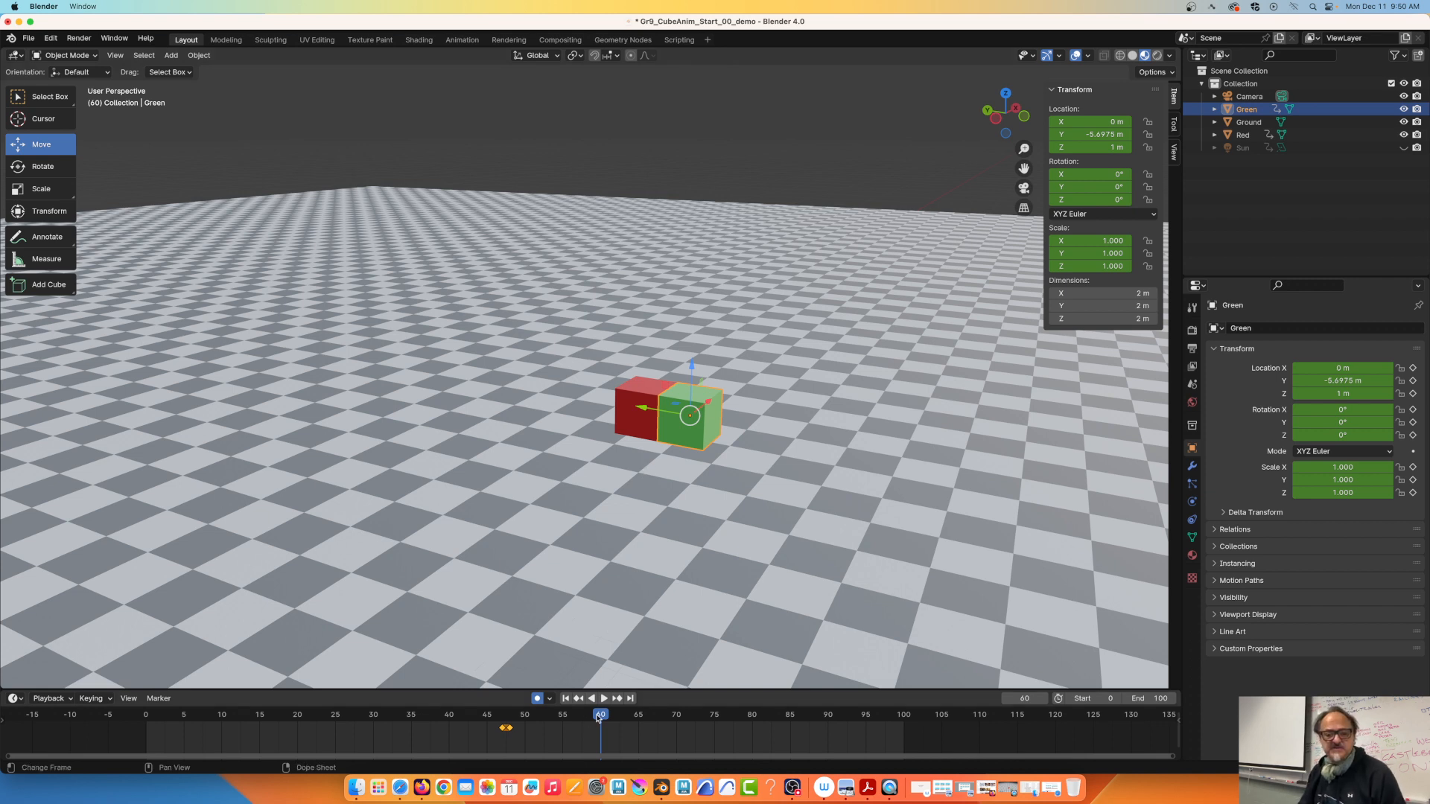
drag(602, 717, 691, 748)
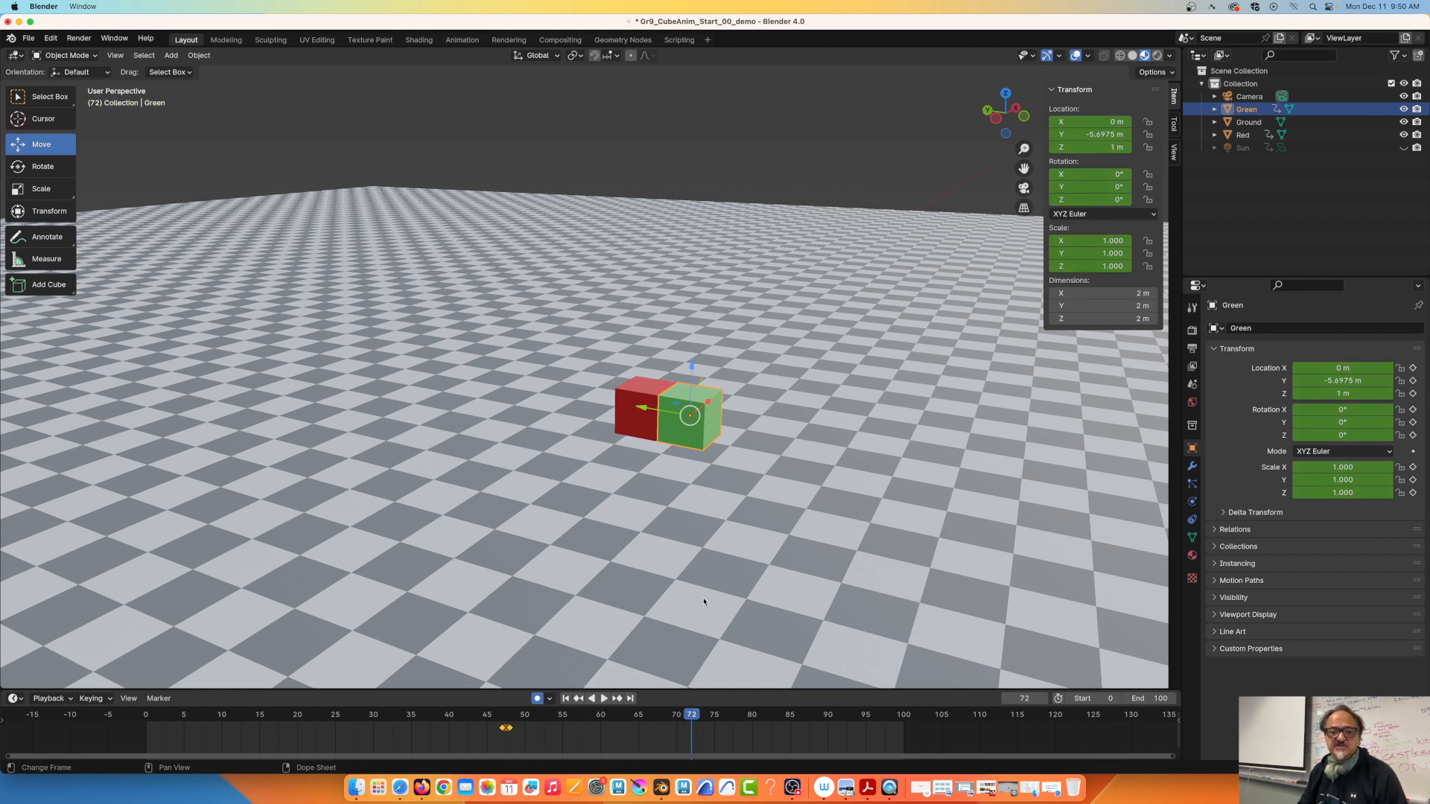
drag(645, 408, 864, 442)
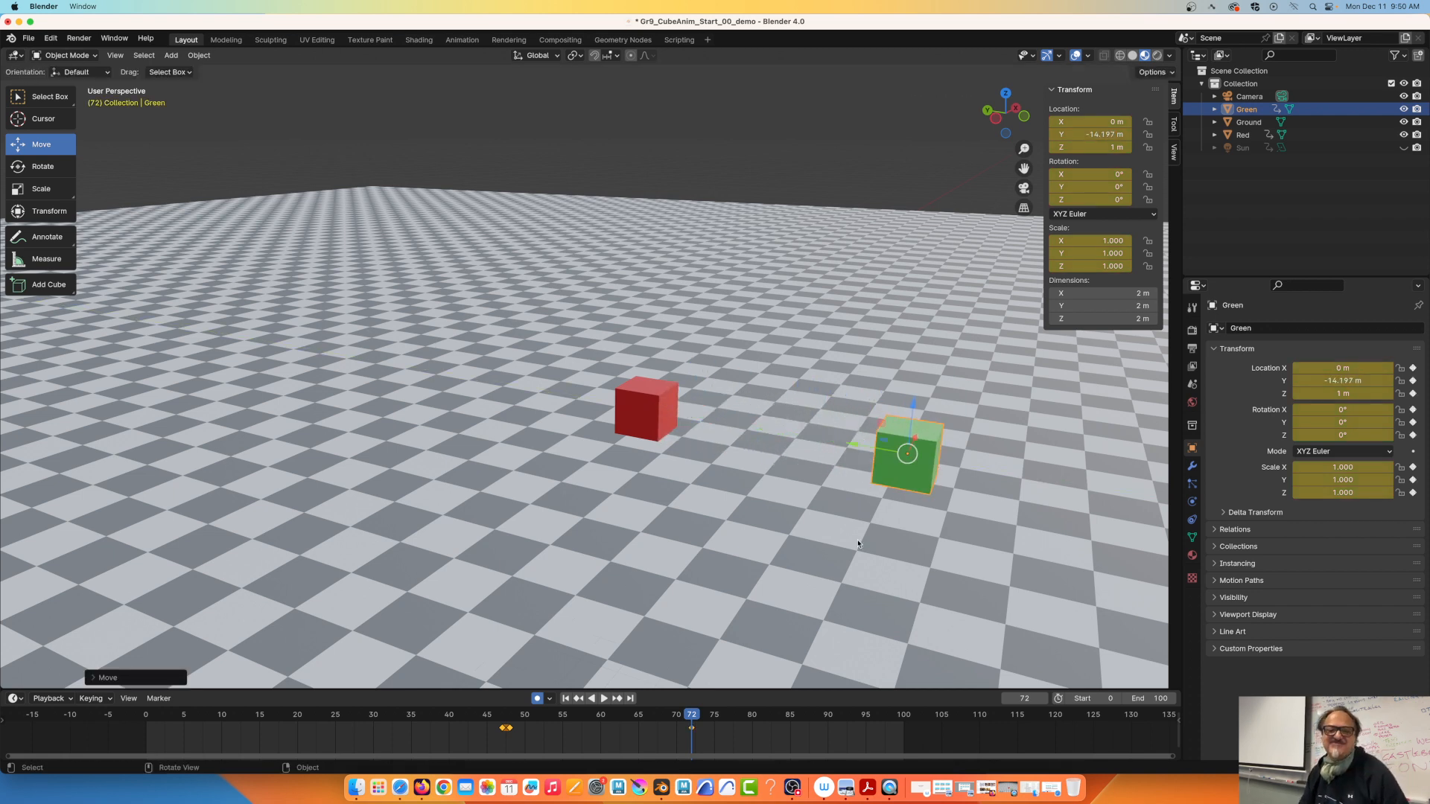
Scrub back and forth through the timeline up to frame 72 to review the movement of both cubes.
drag(691, 730, 290, 739)
drag(210, 758, 508, 759)
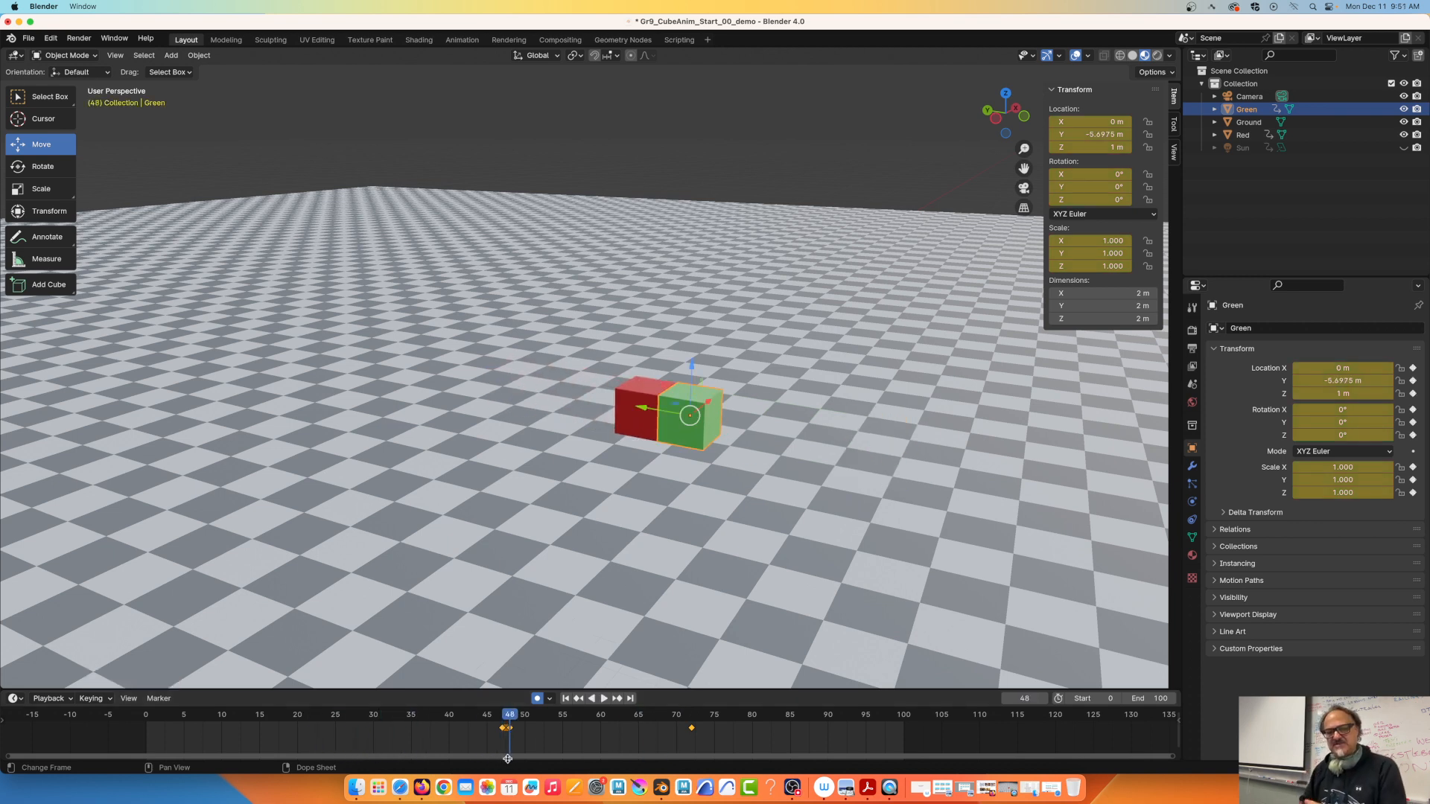
drag(511, 724, 693, 731)
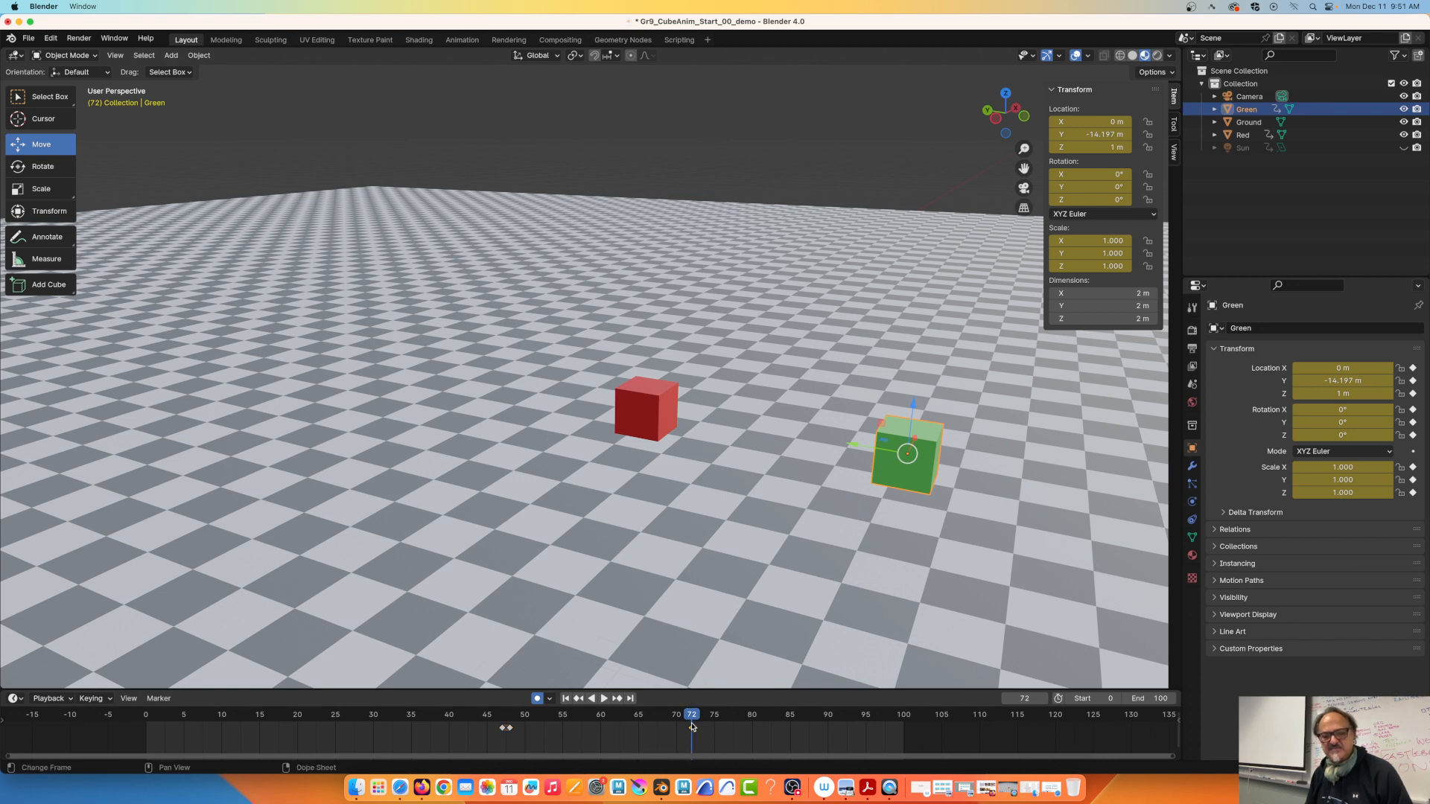
Copy the green cube's keyframe at frame 72, paste it at frame 78, and scrub across those frames to check the hold.
drag(694, 717, 675, 717)
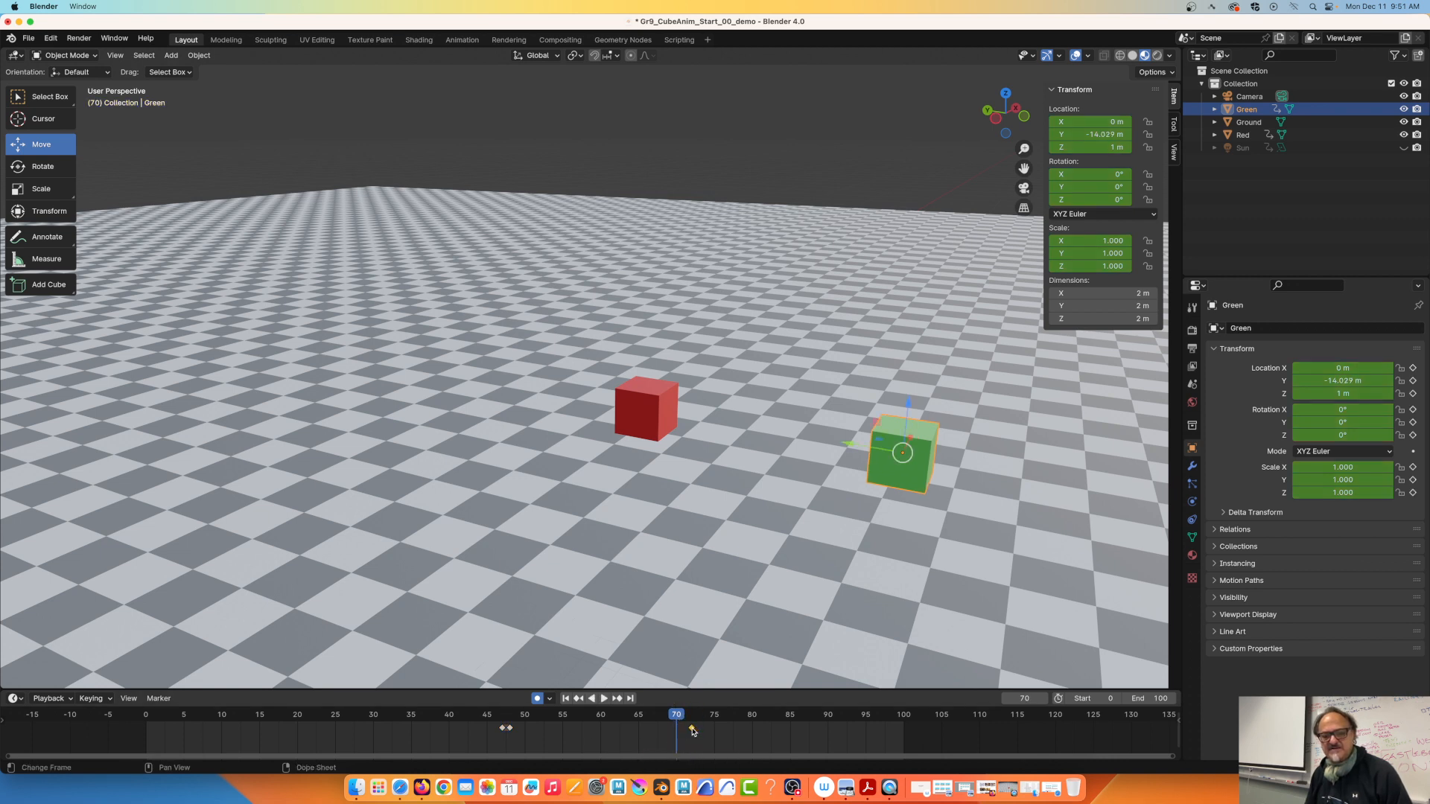
right_click(693, 728)
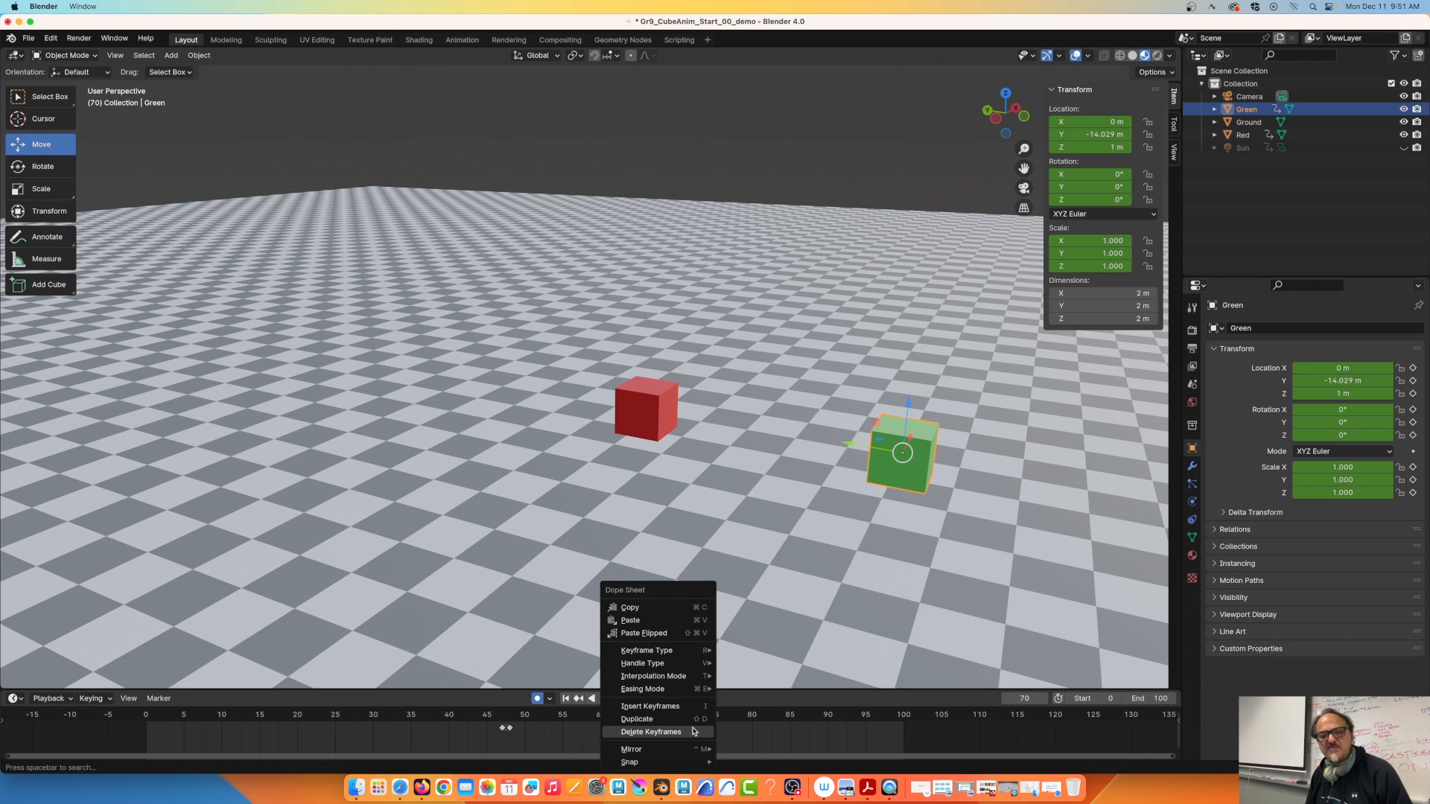
click(636, 610)
key(space)
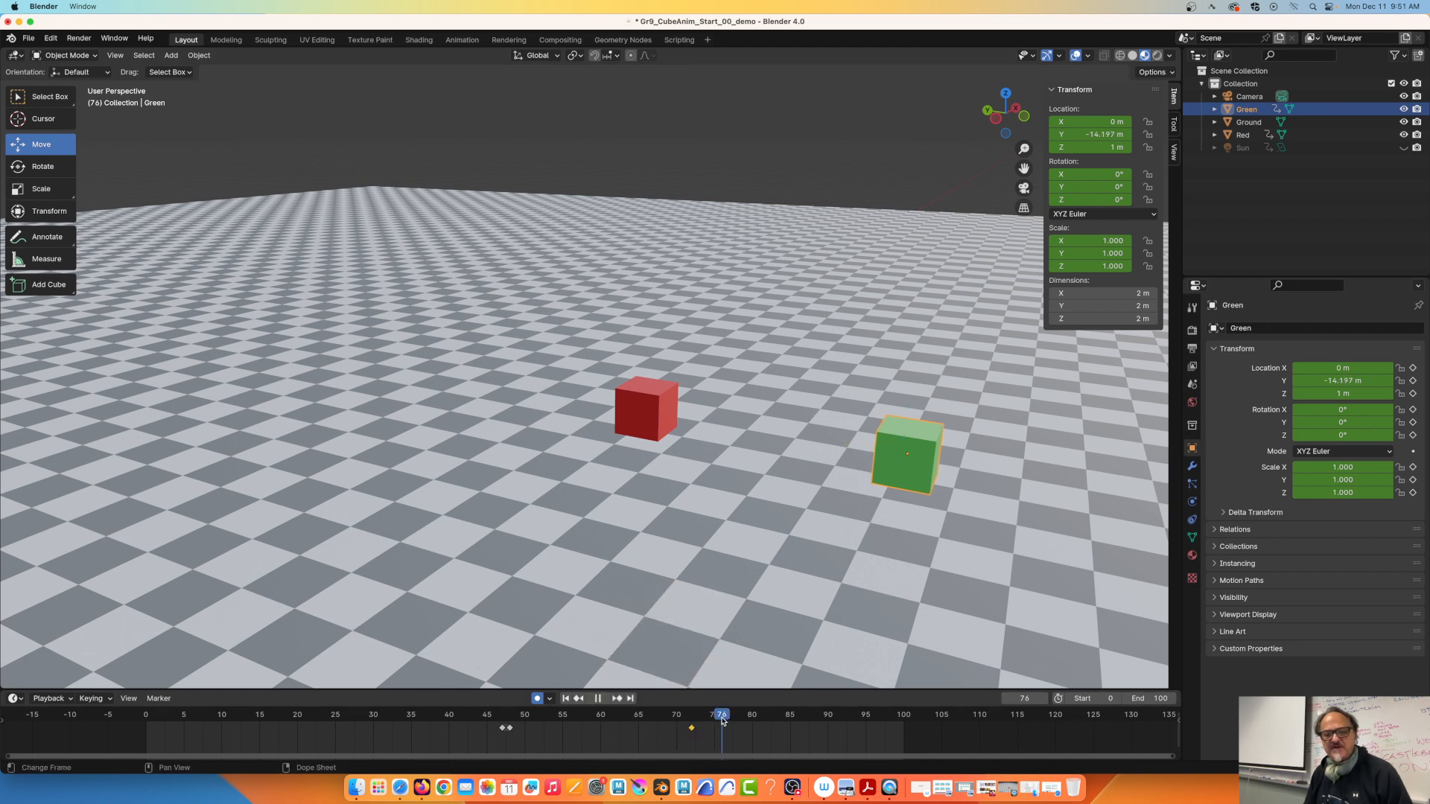
drag(720, 722, 692, 734)
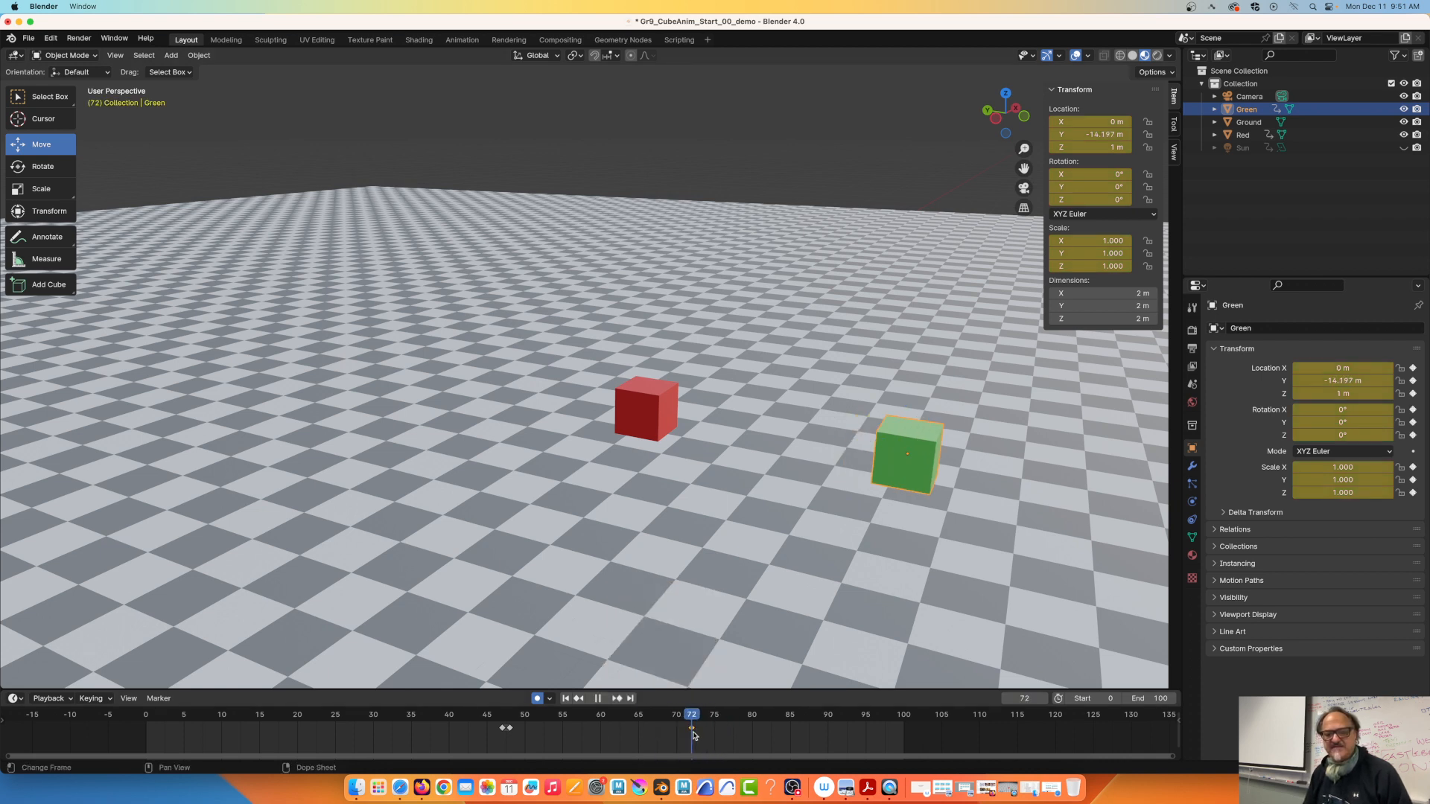
key(space)
right_click(738, 739)
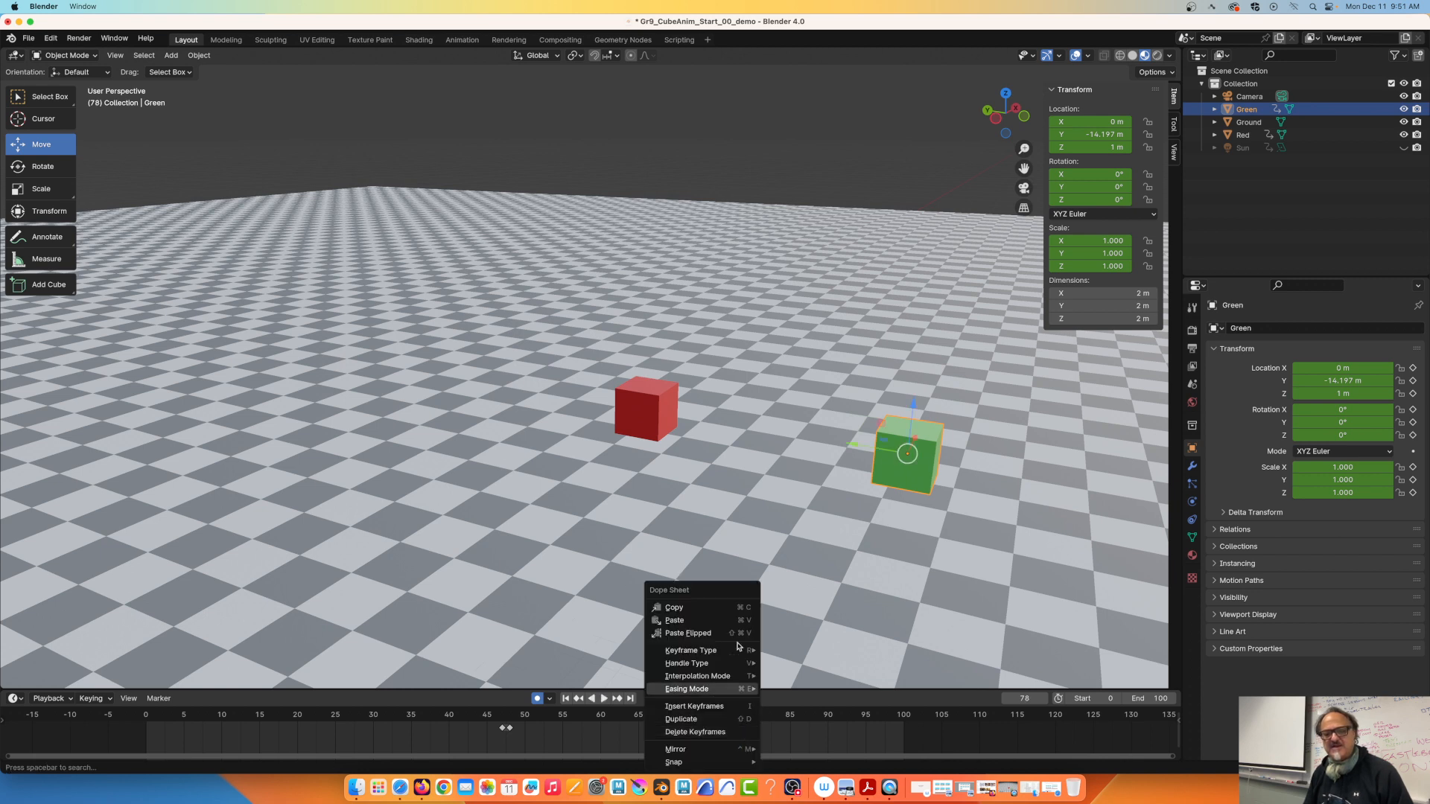
click(674, 620)
key(space)
click(679, 723)
drag(679, 723, 736, 737)
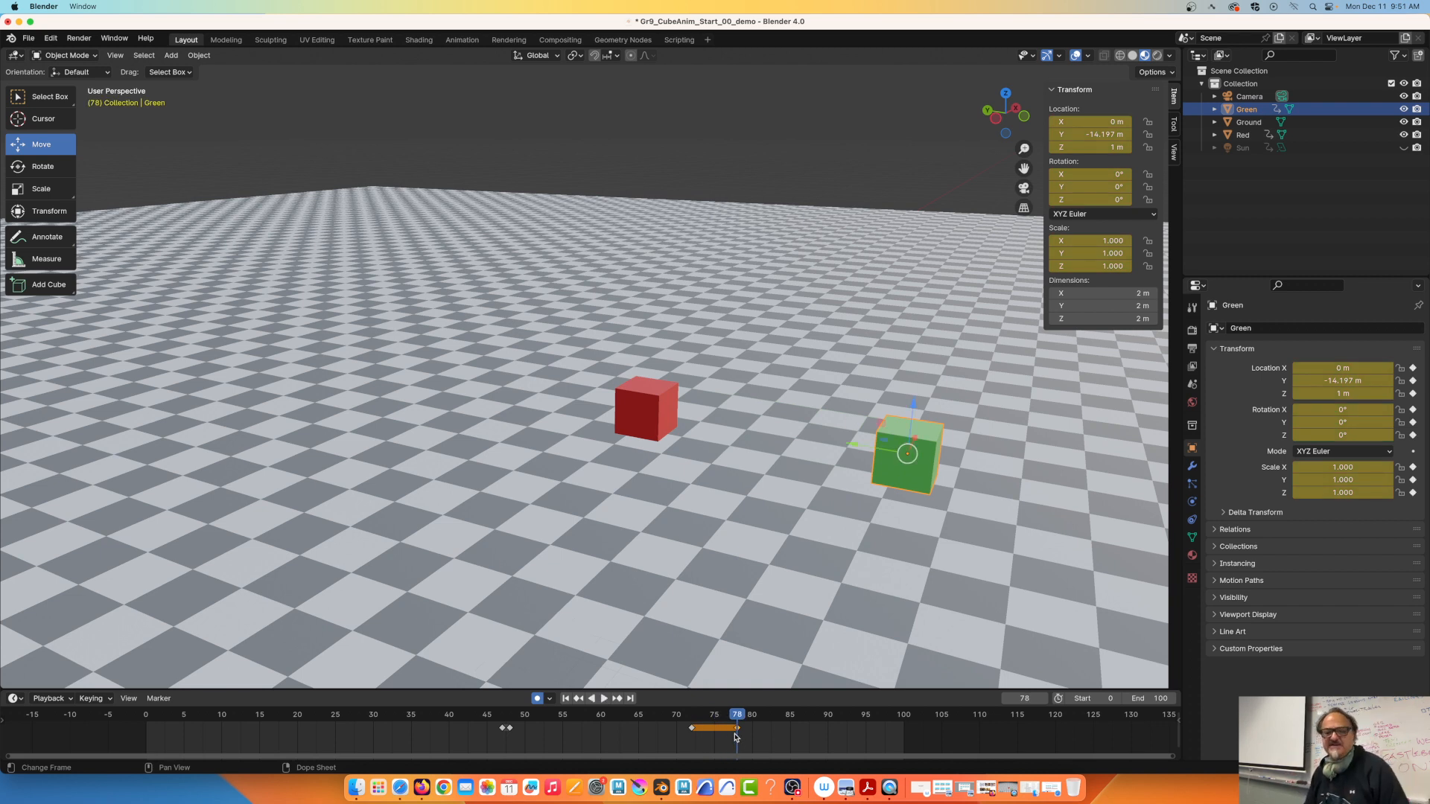
key(space)
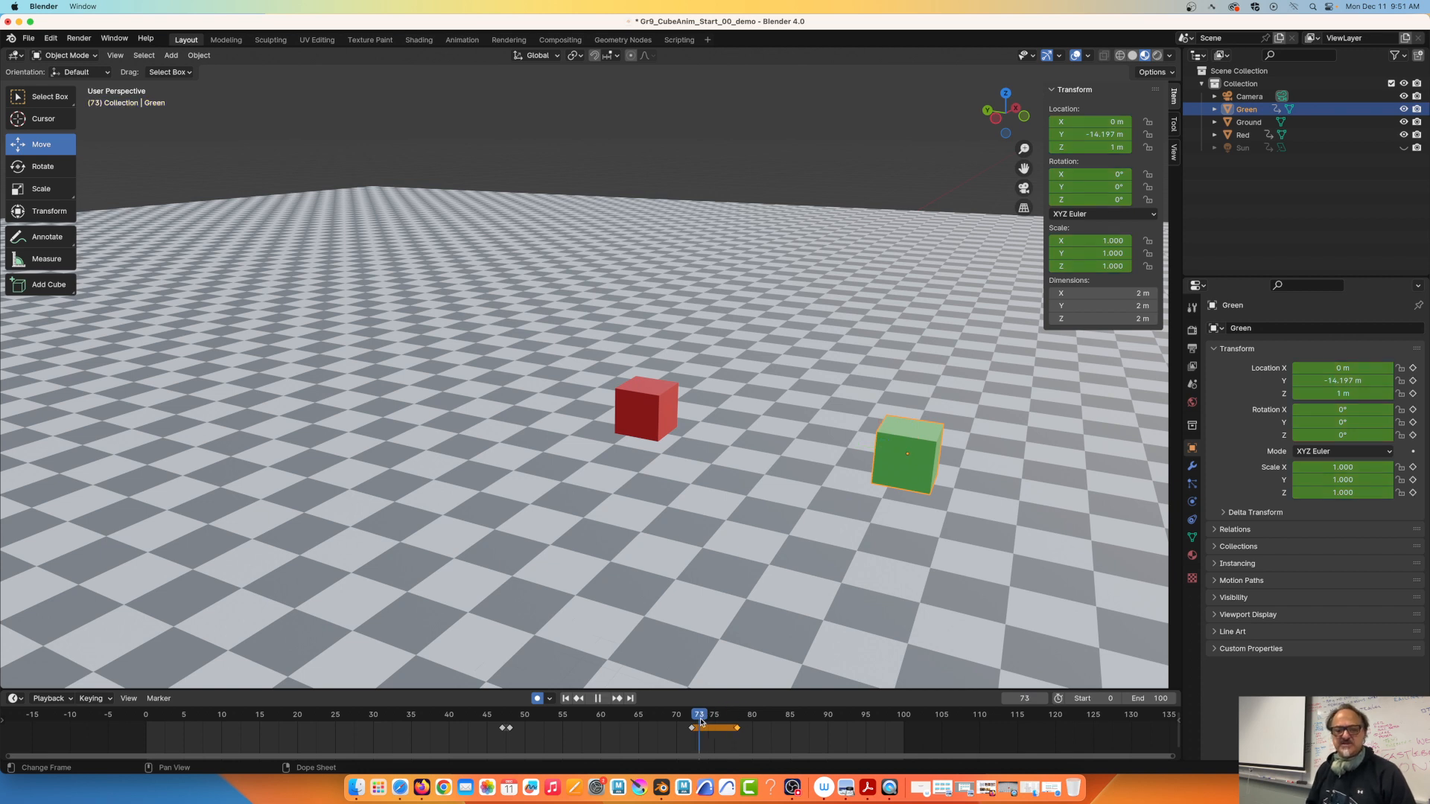
drag(722, 724, 735, 726)
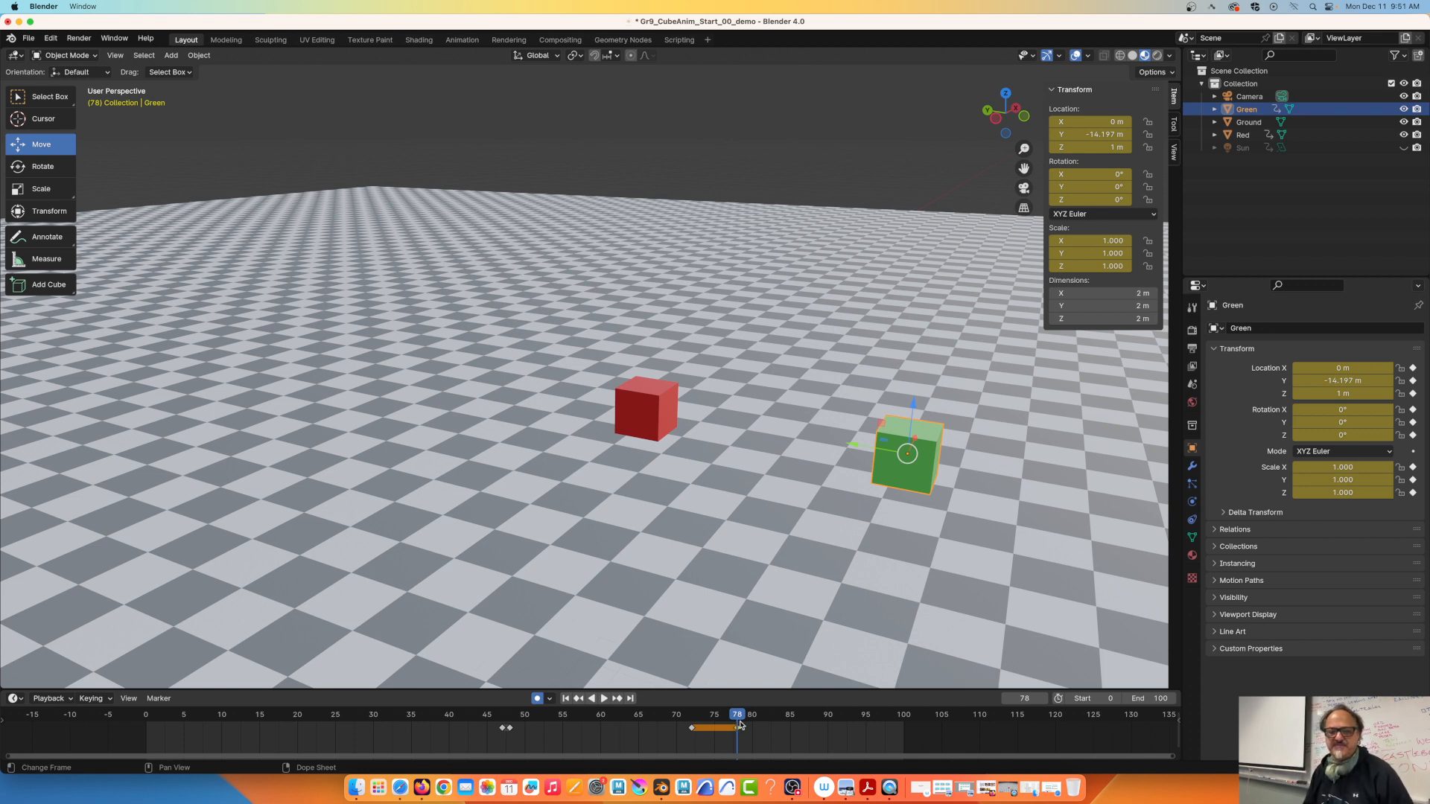
At frame 90, move the green cube straight up along Z to about 22.3 m and play back the animation.
key(space)
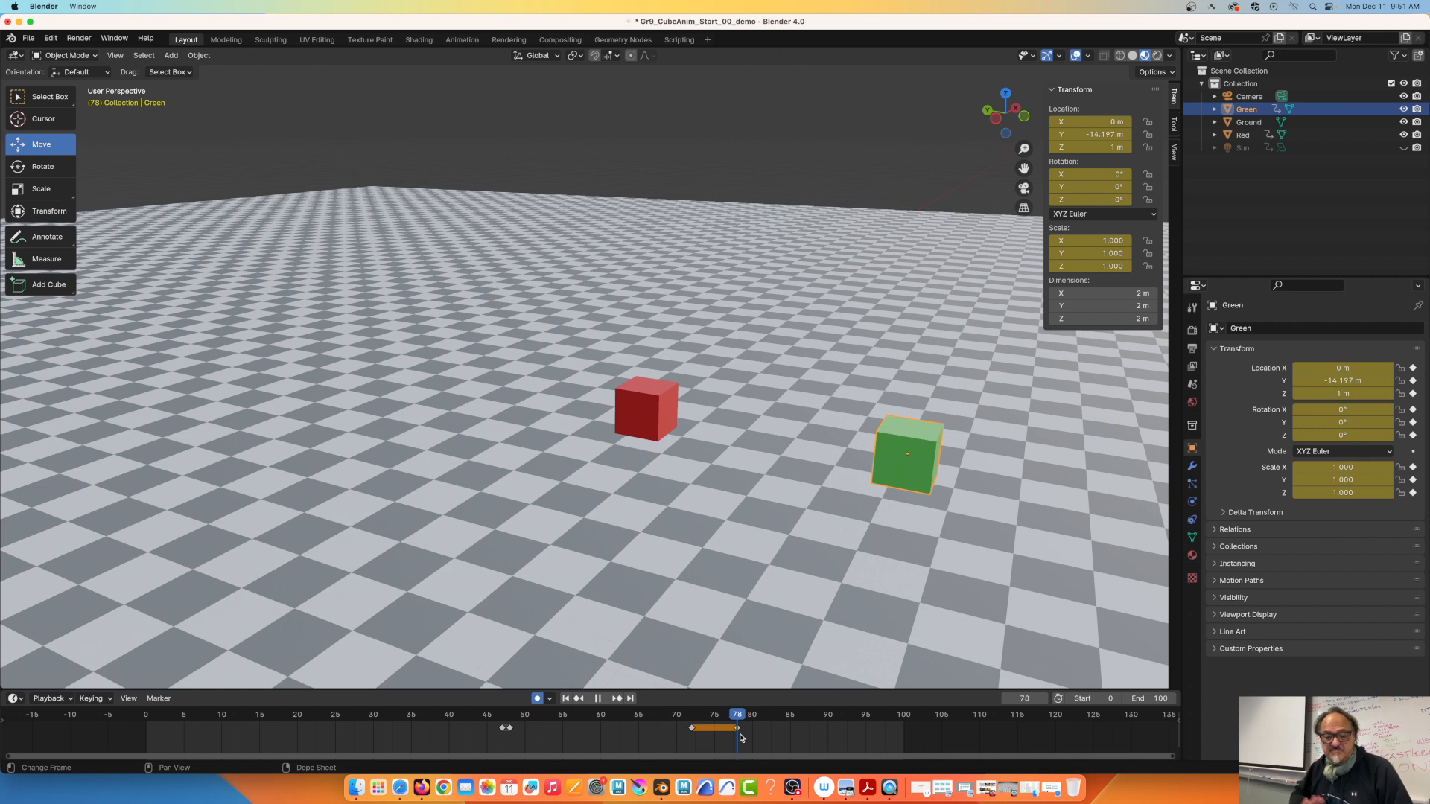
drag(740, 738, 827, 738)
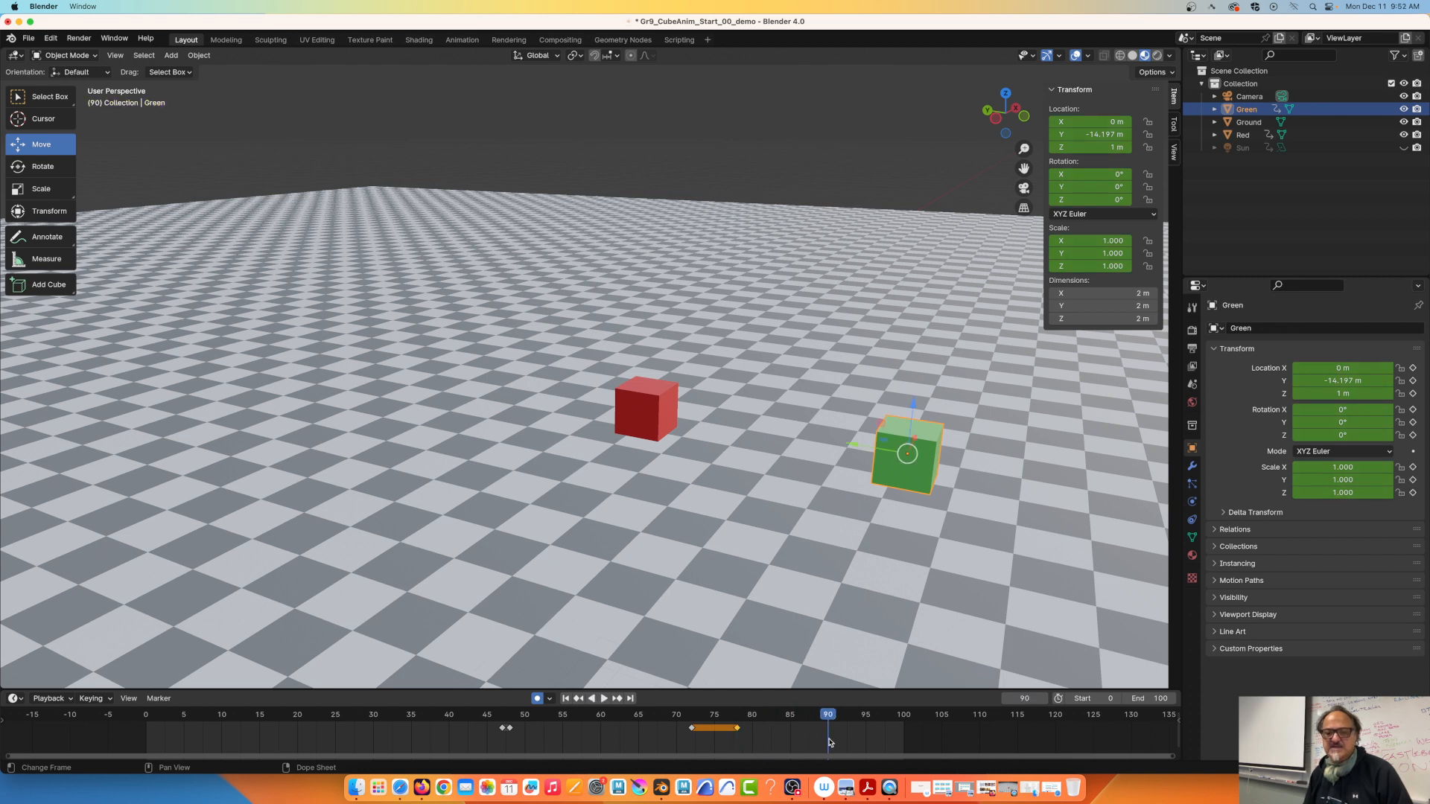
drag(909, 411, 921, 89)
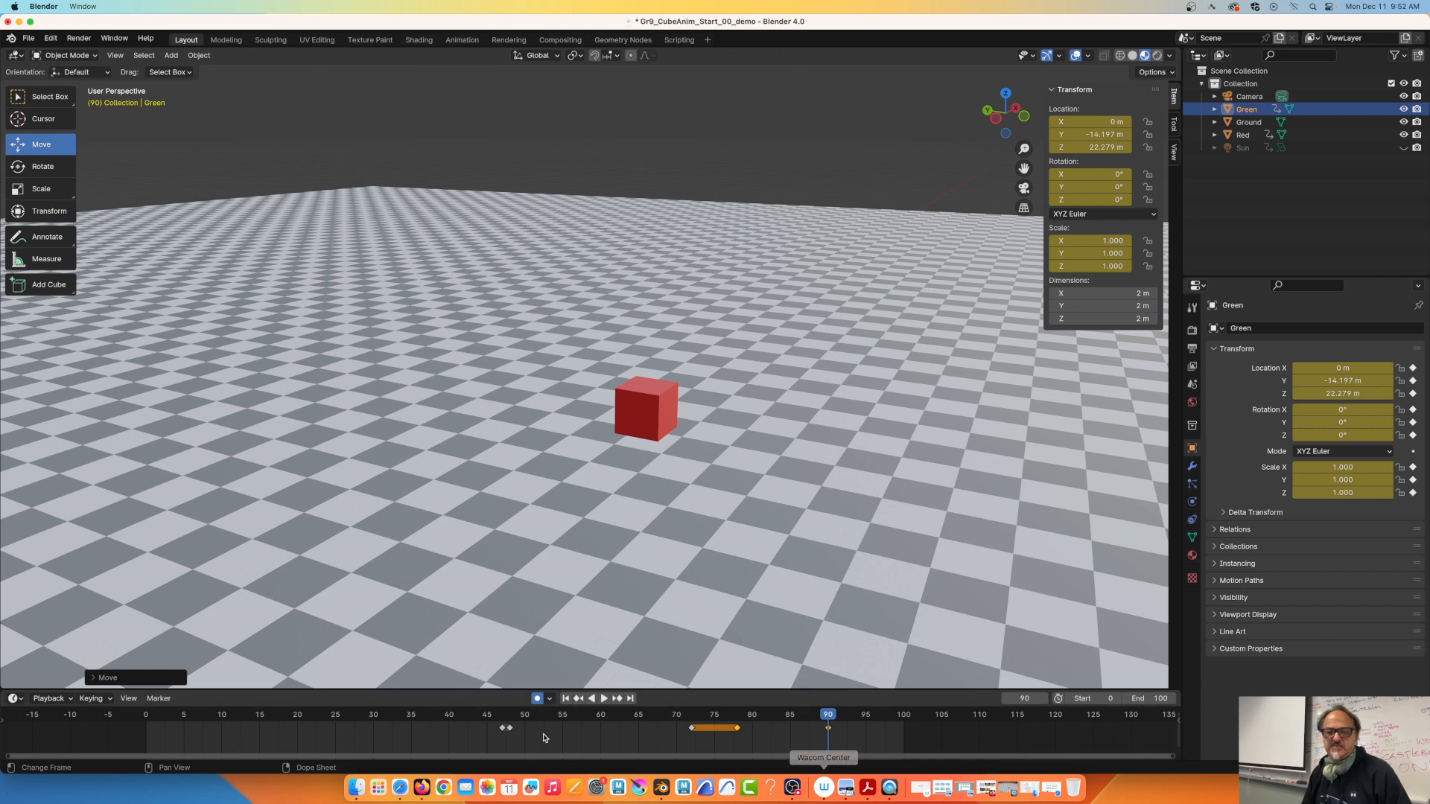
click(603, 699)
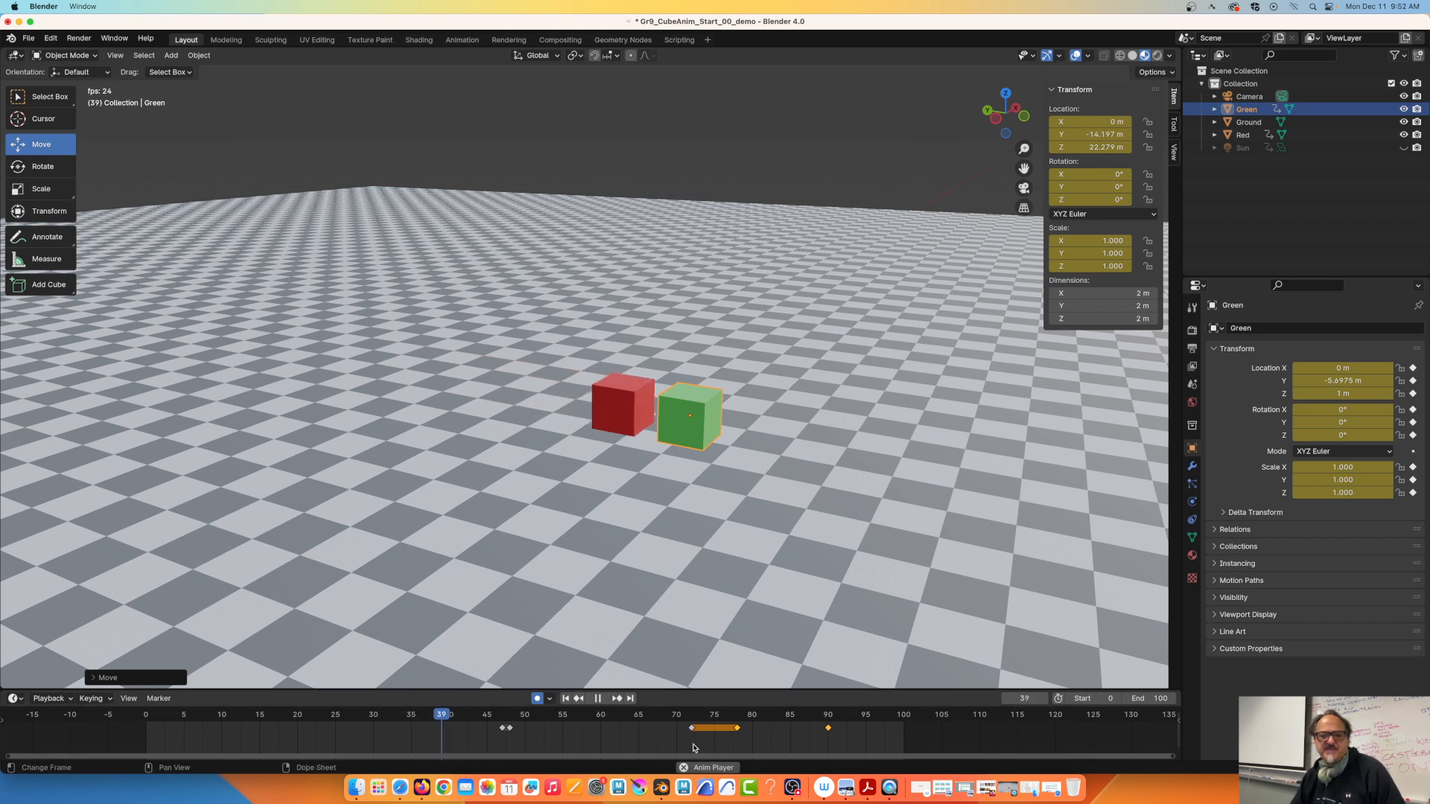
click(597, 698)
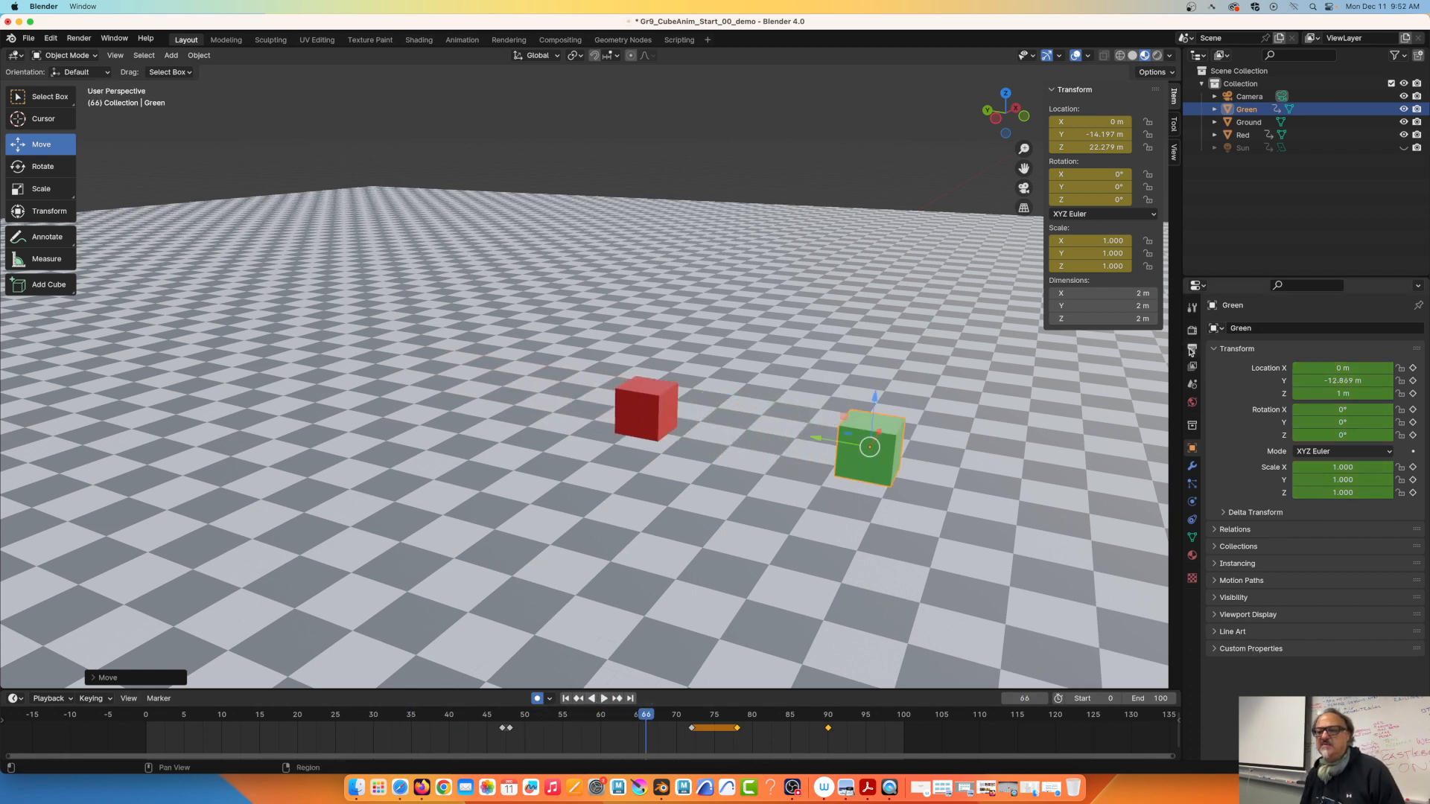
Change the file name in the render output path to Gr9_CubeAnim_01_Blocking_start.
click(1192, 350)
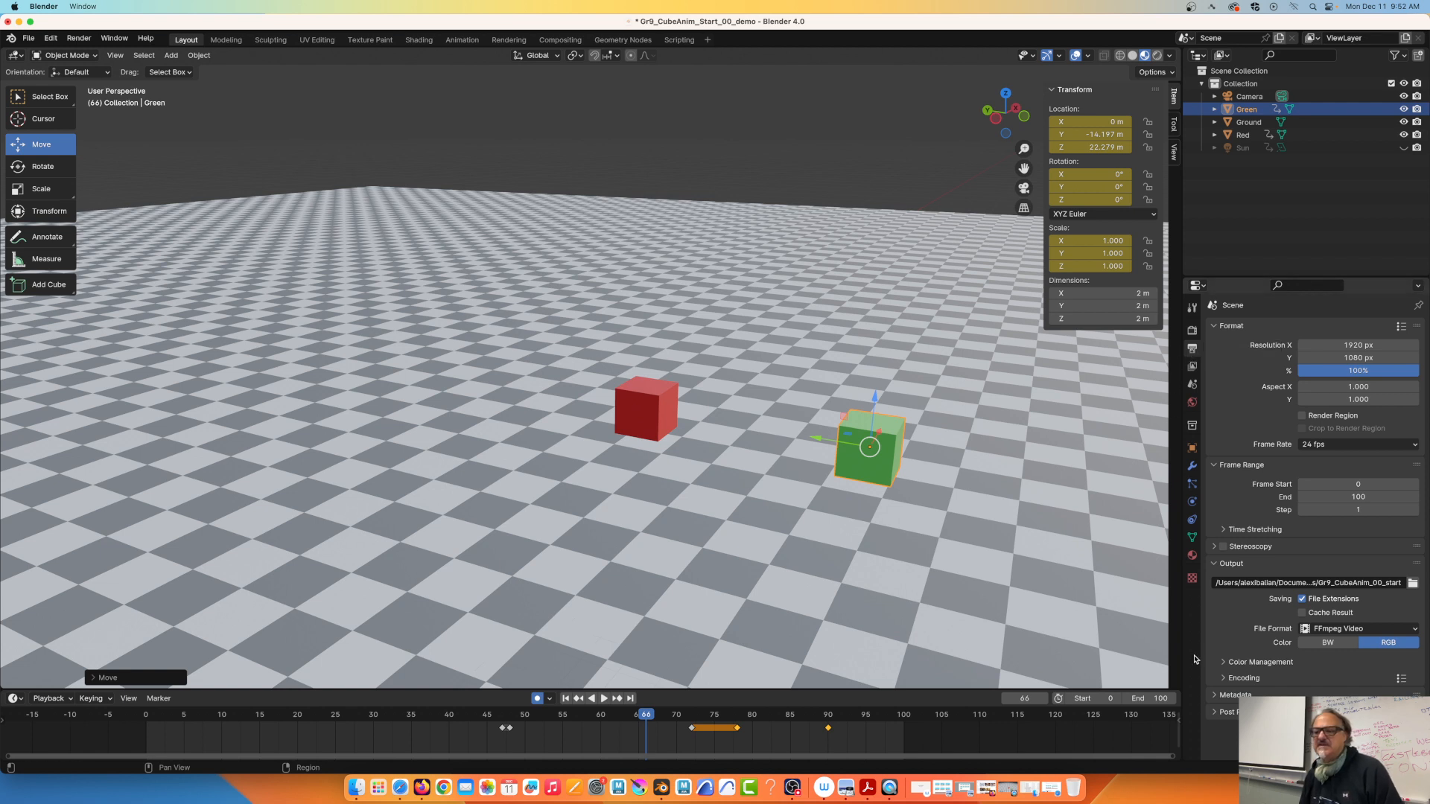
click(1377, 582)
click(1377, 582)
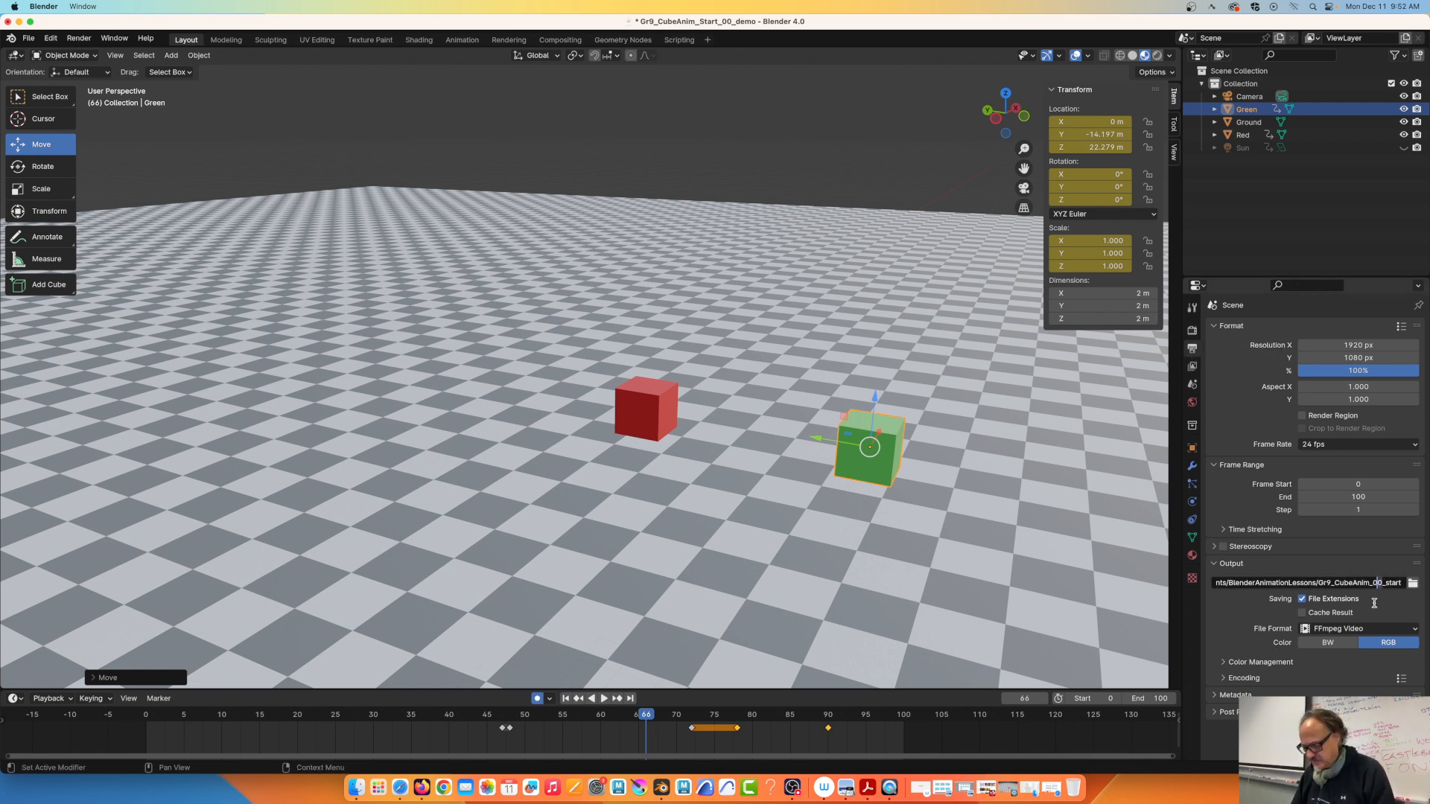
key(Delete)
text(1_Block)
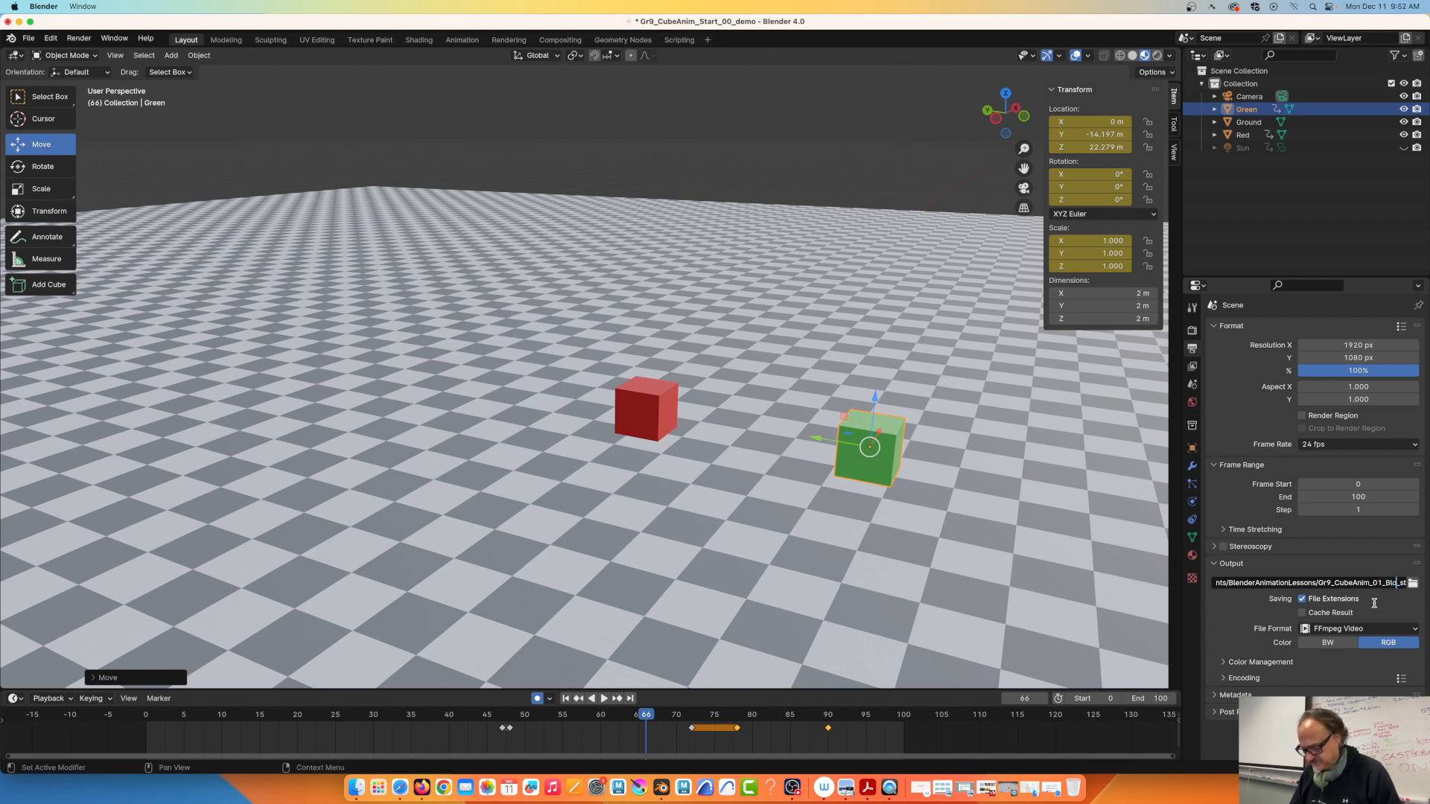
text(ing)
key(Return)
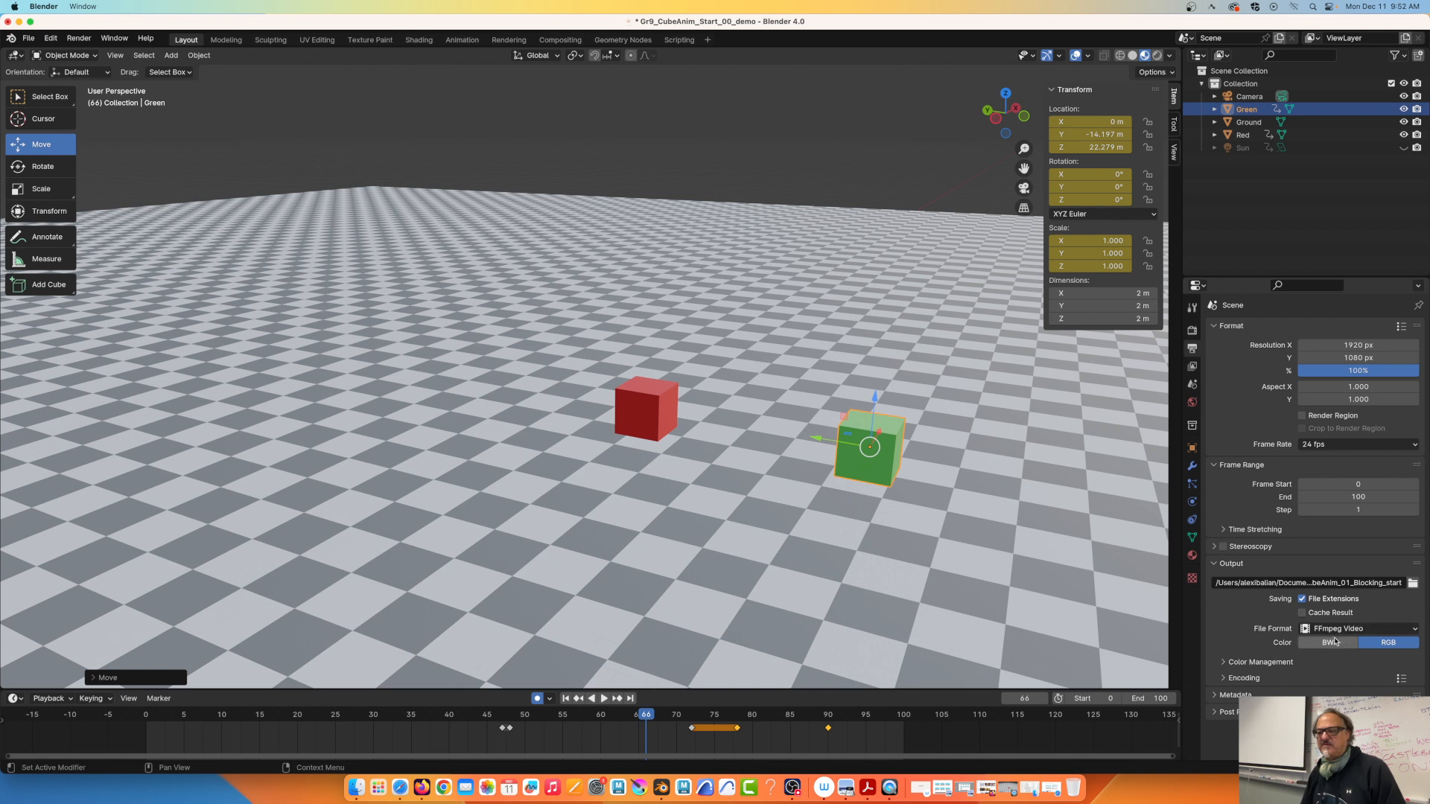
Set the video encoding container to MPEG-4 and the output quality to High Quality.
click(1227, 680)
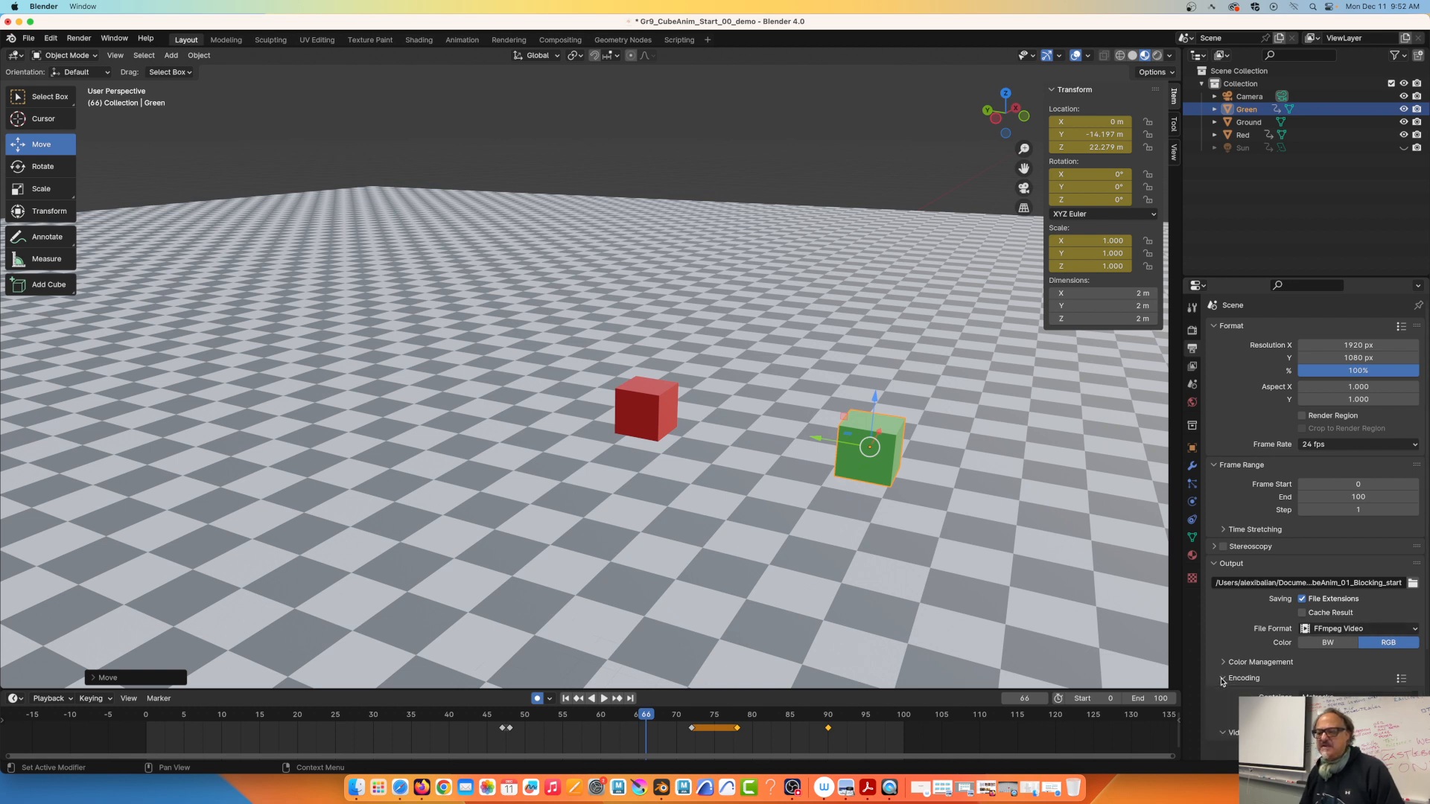
scroll(1336, 621, down, 4)
click(1339, 594)
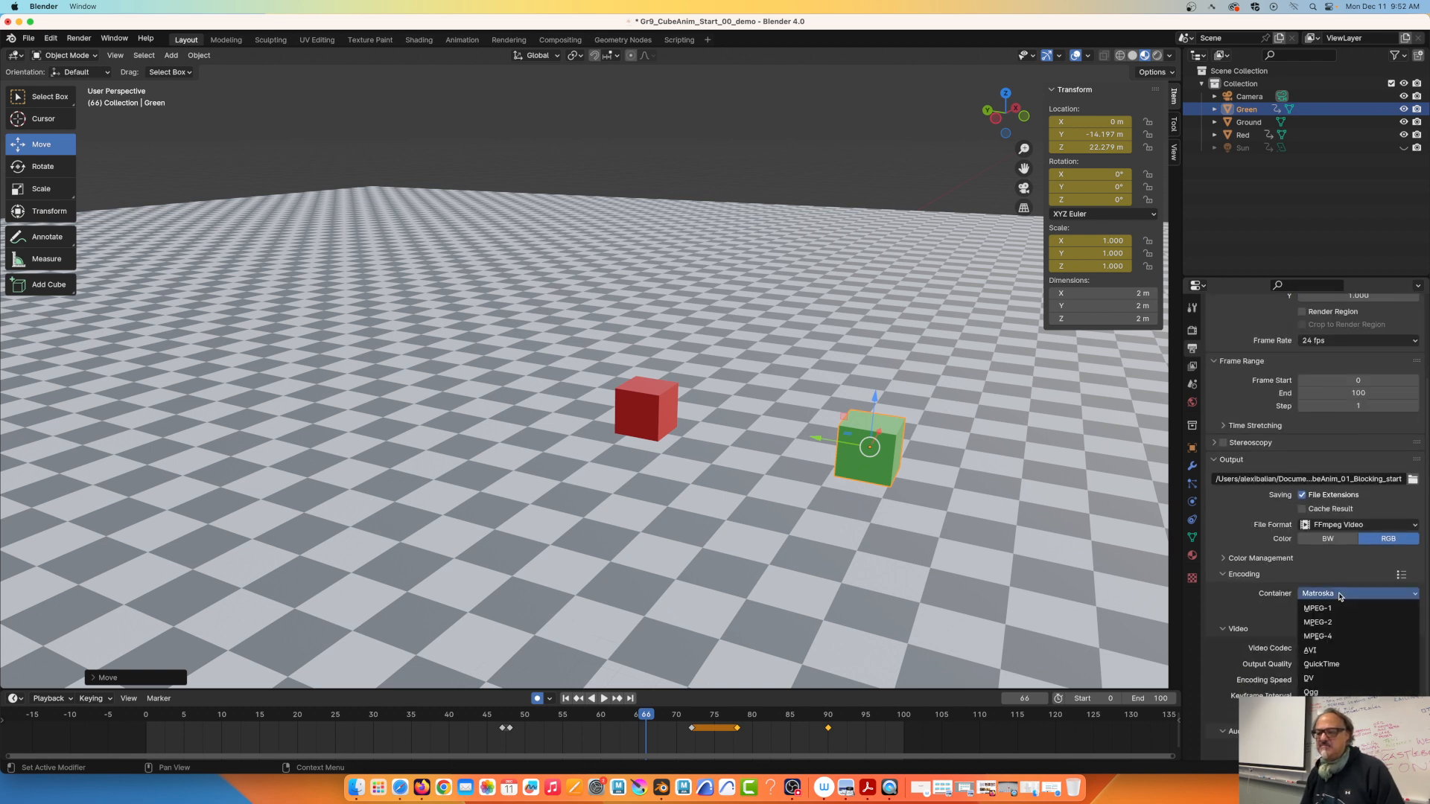
click(1327, 636)
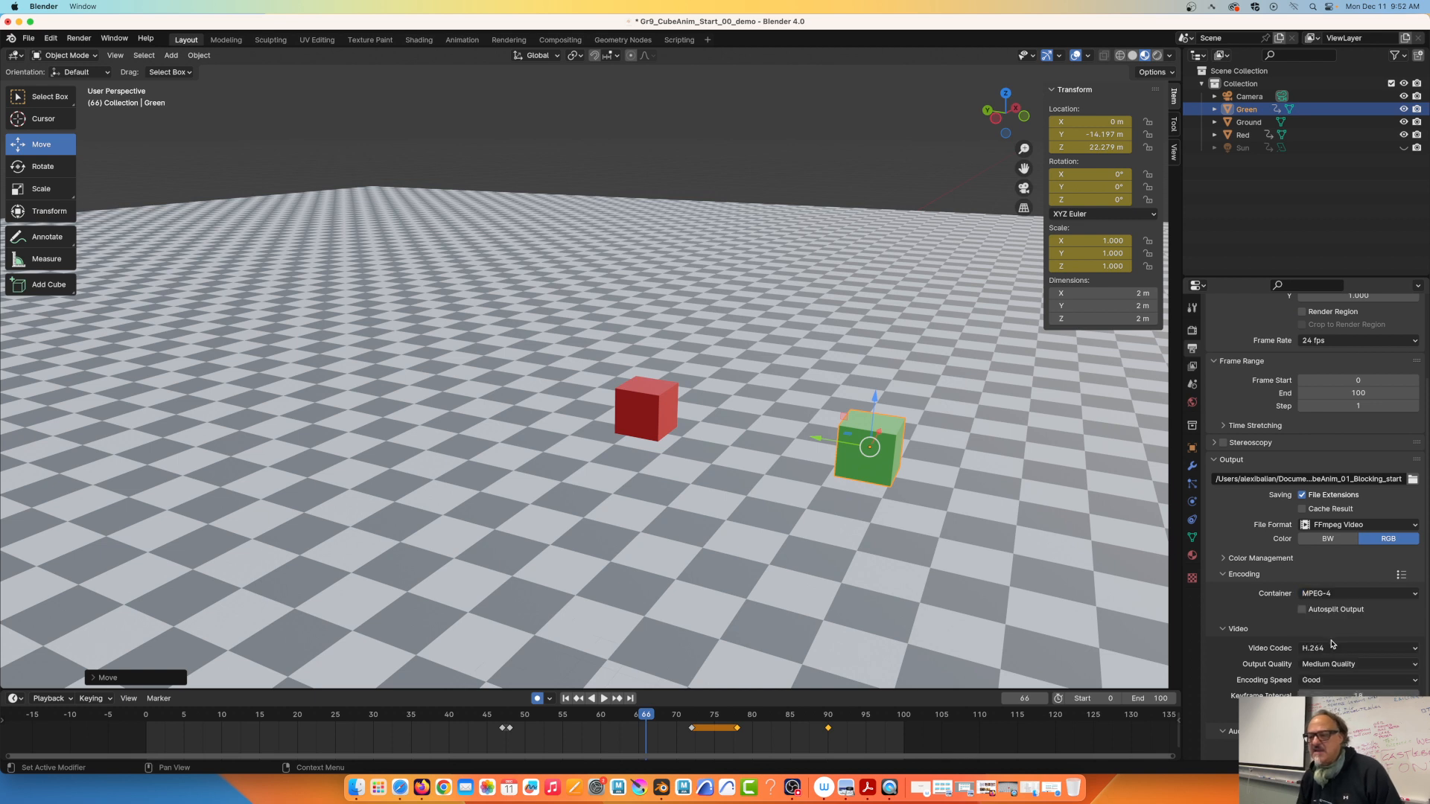
click(1358, 665)
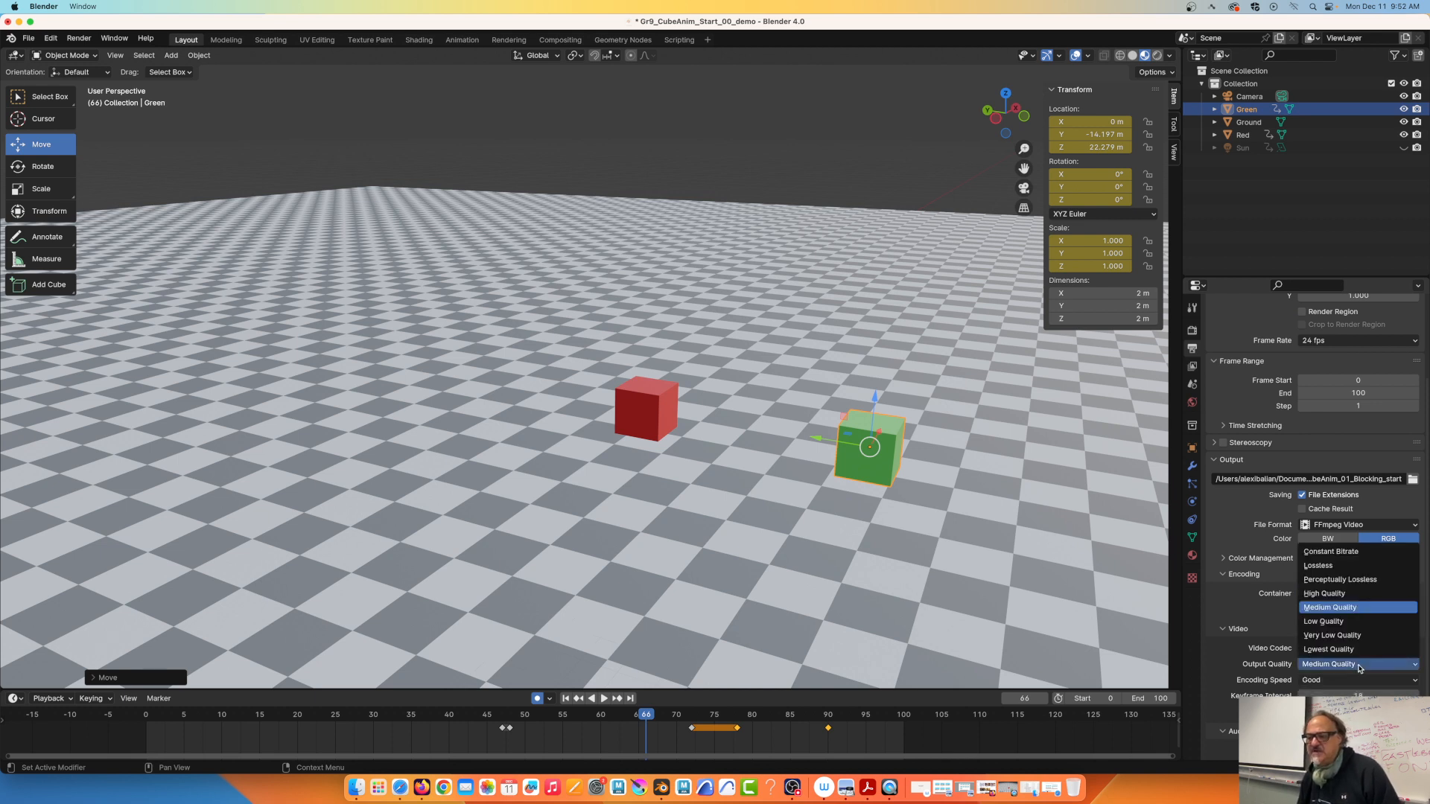
click(1333, 595)
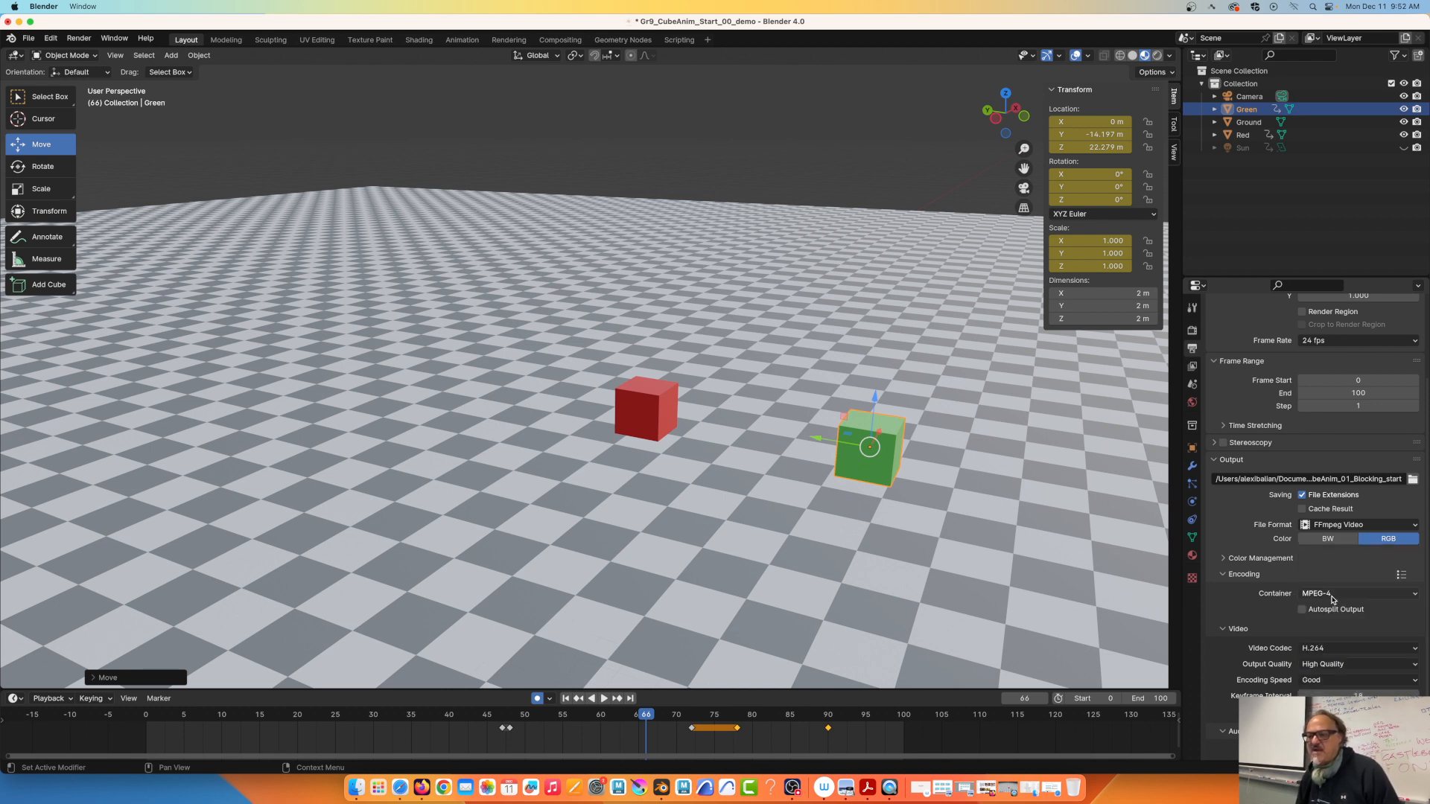
Reselect FFmpeg Video as the output file format, with an MPEG-4 container and High Quality output.
scroll(1305, 557, up, 3)
click(1377, 605)
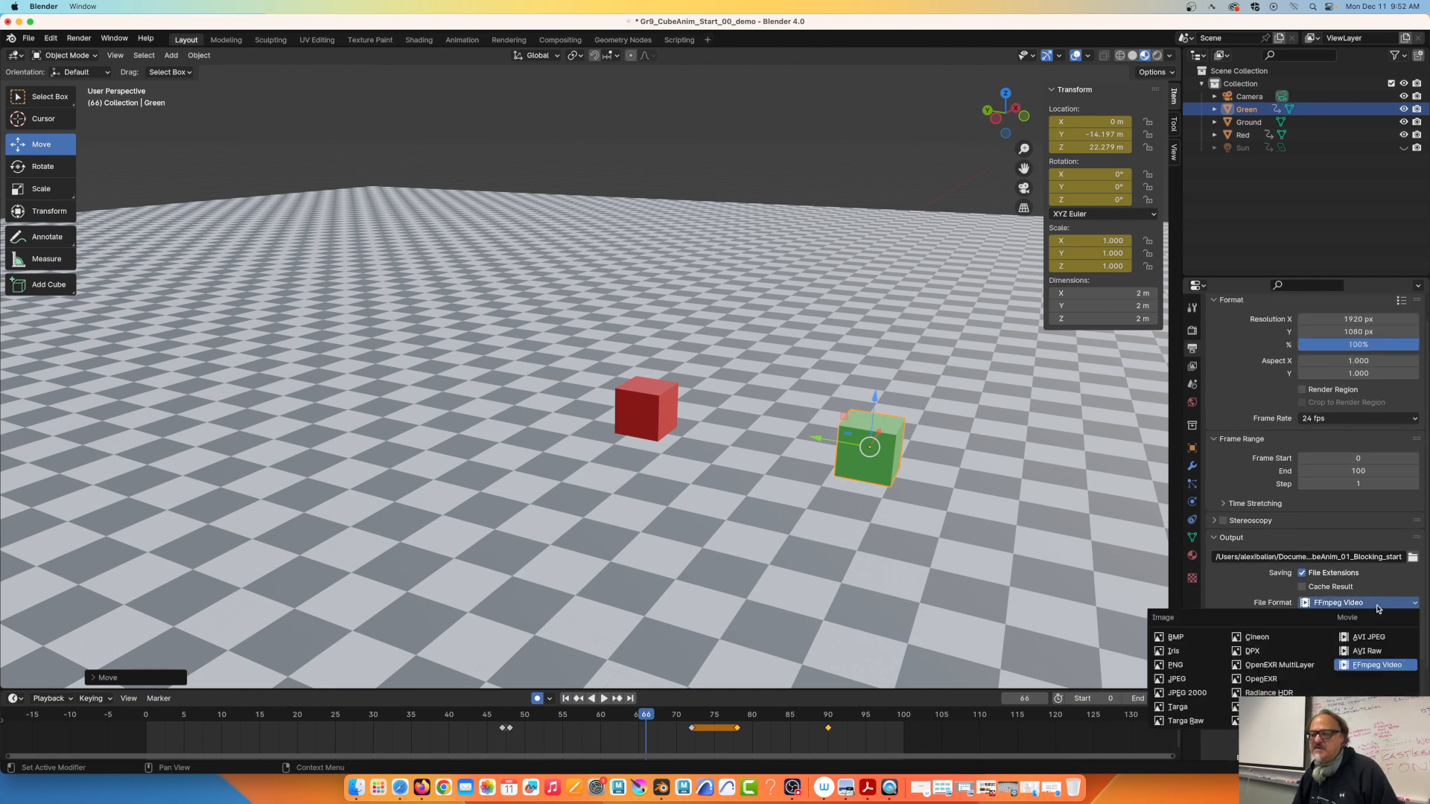
click(1353, 665)
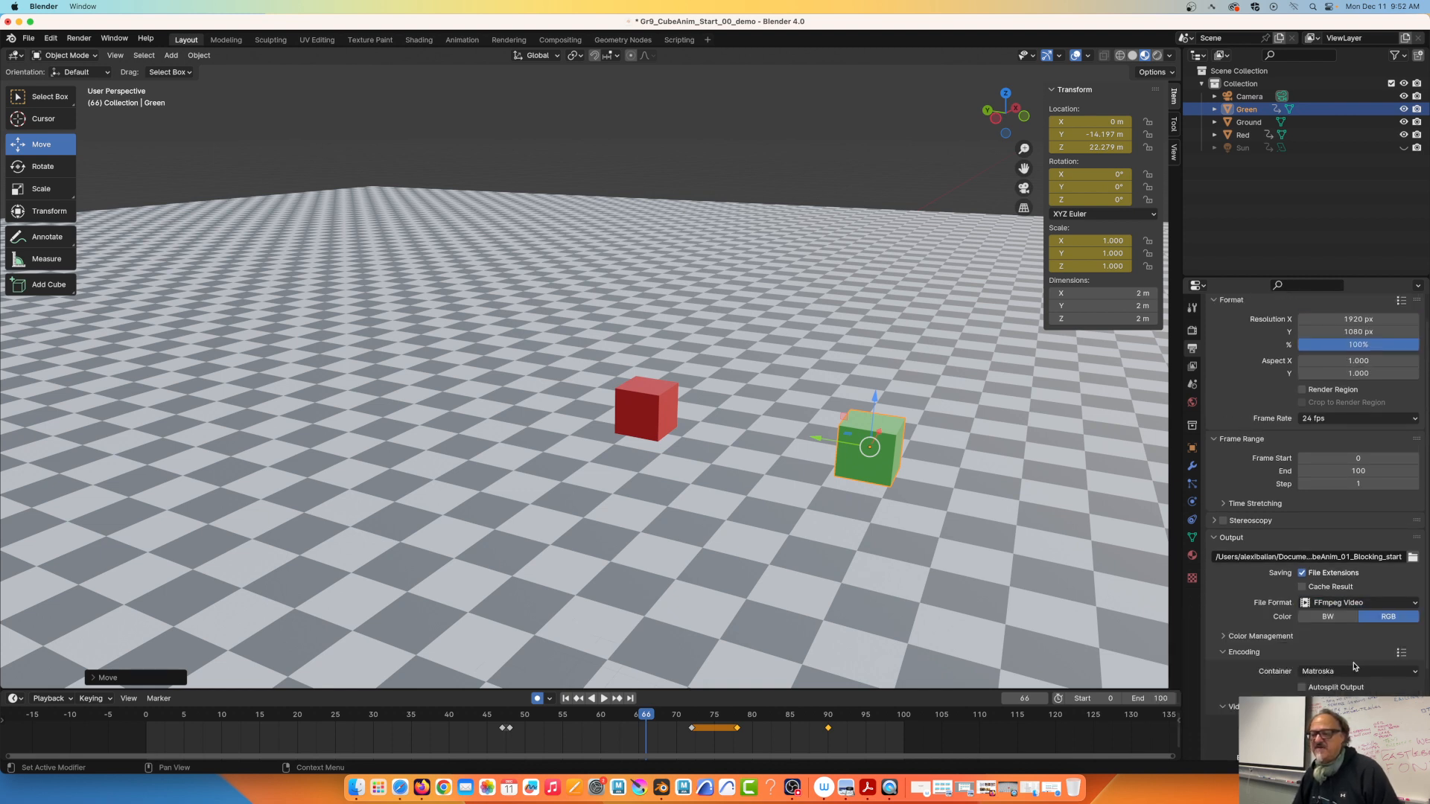
click(1353, 671)
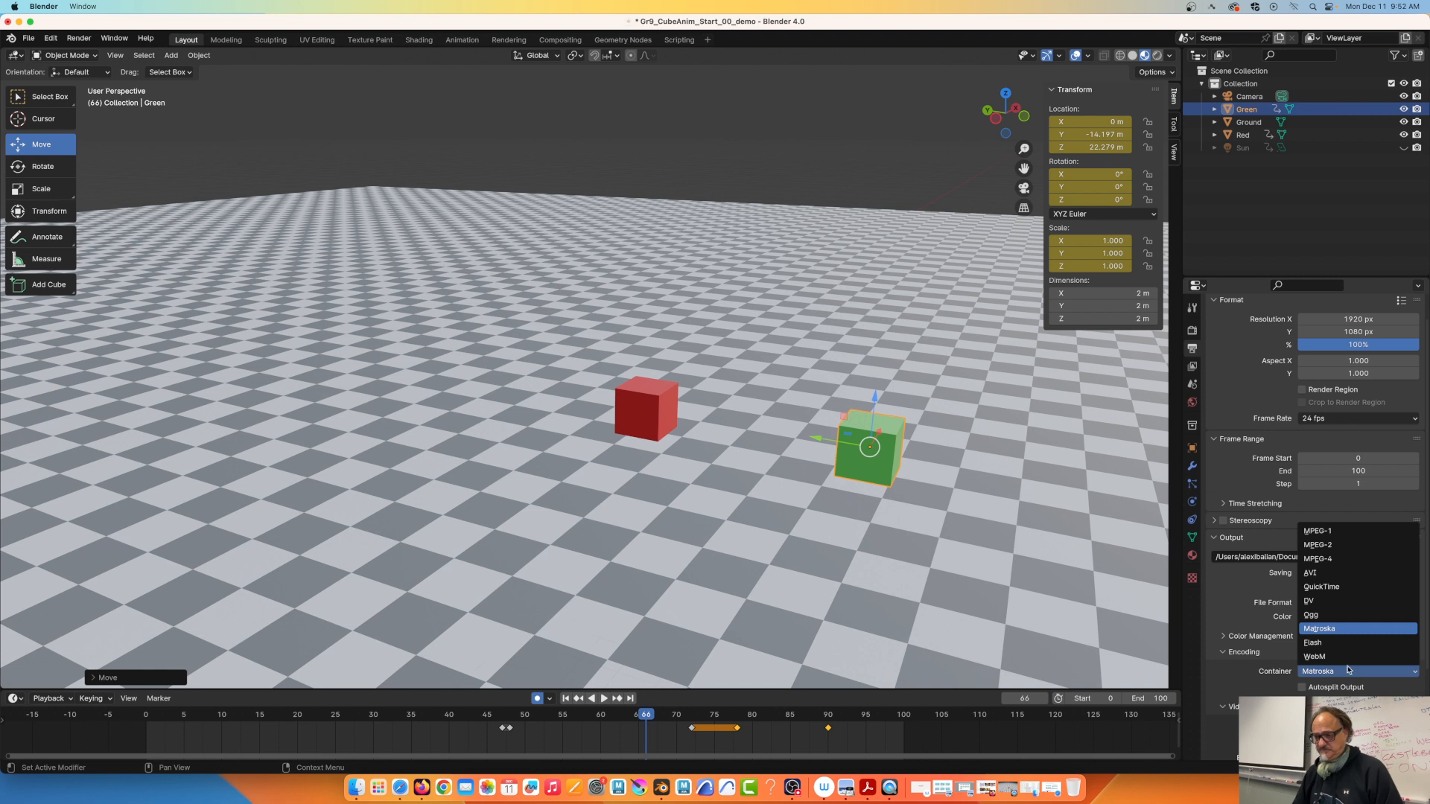
click(1322, 560)
scroll(1348, 695, down, 4)
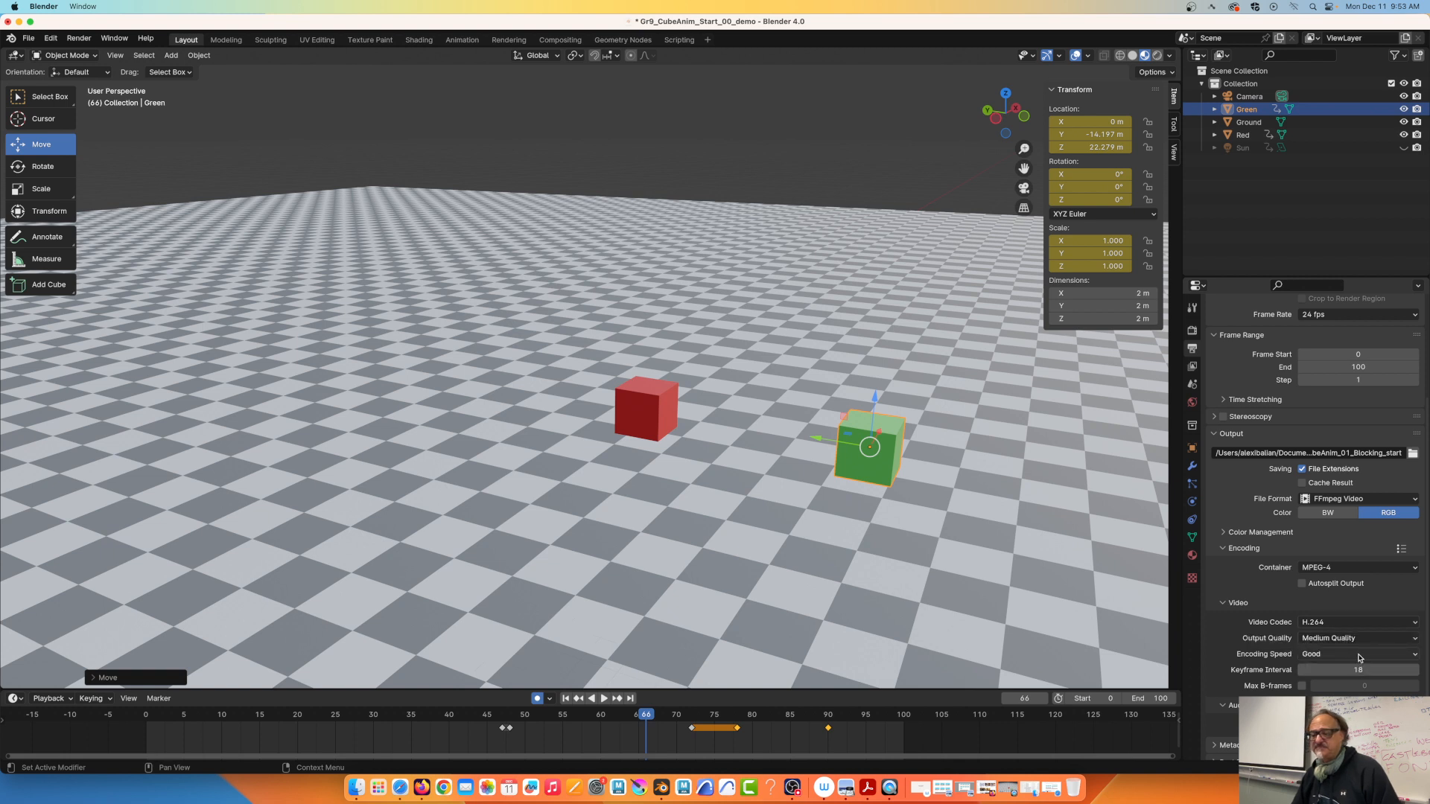
click(1367, 639)
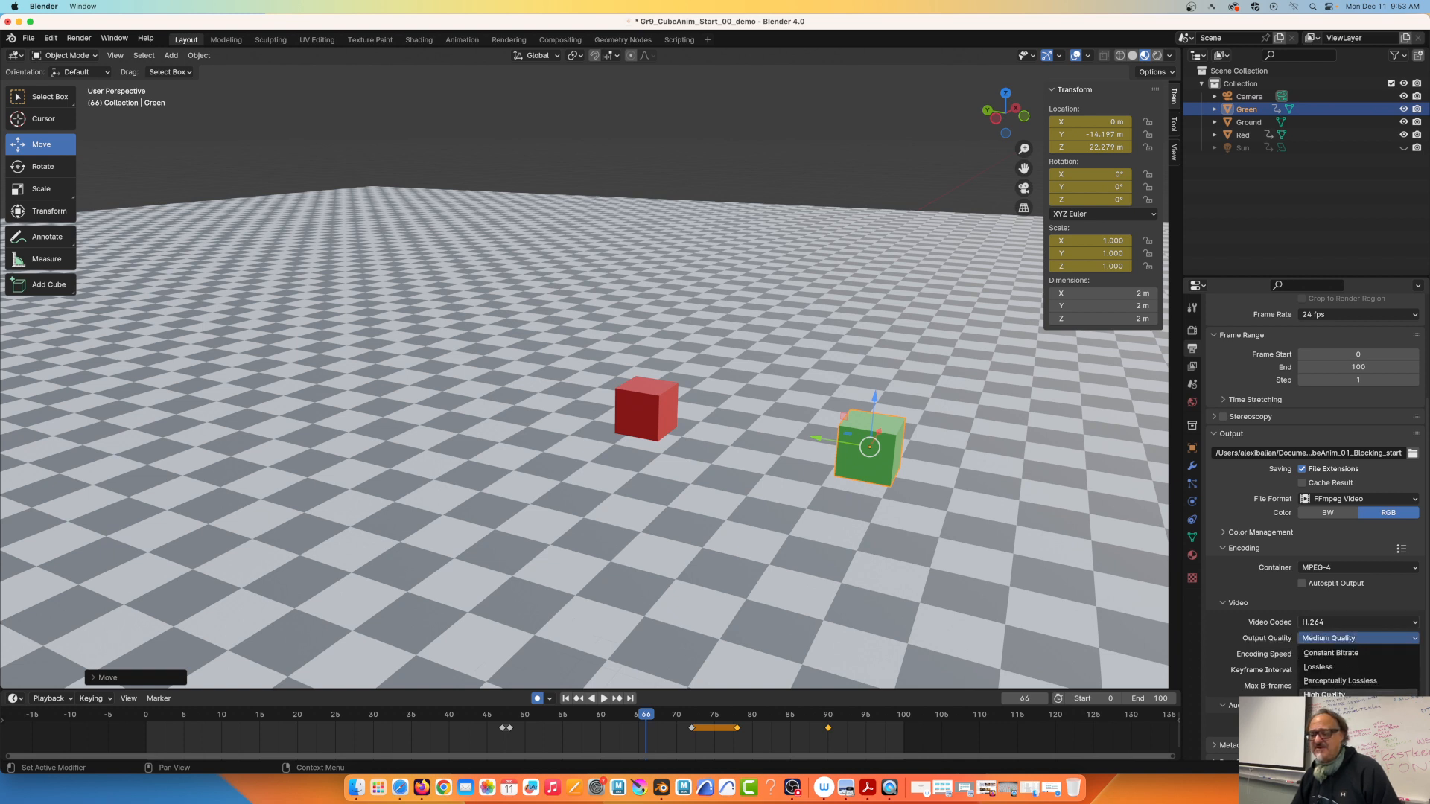
click(1333, 694)
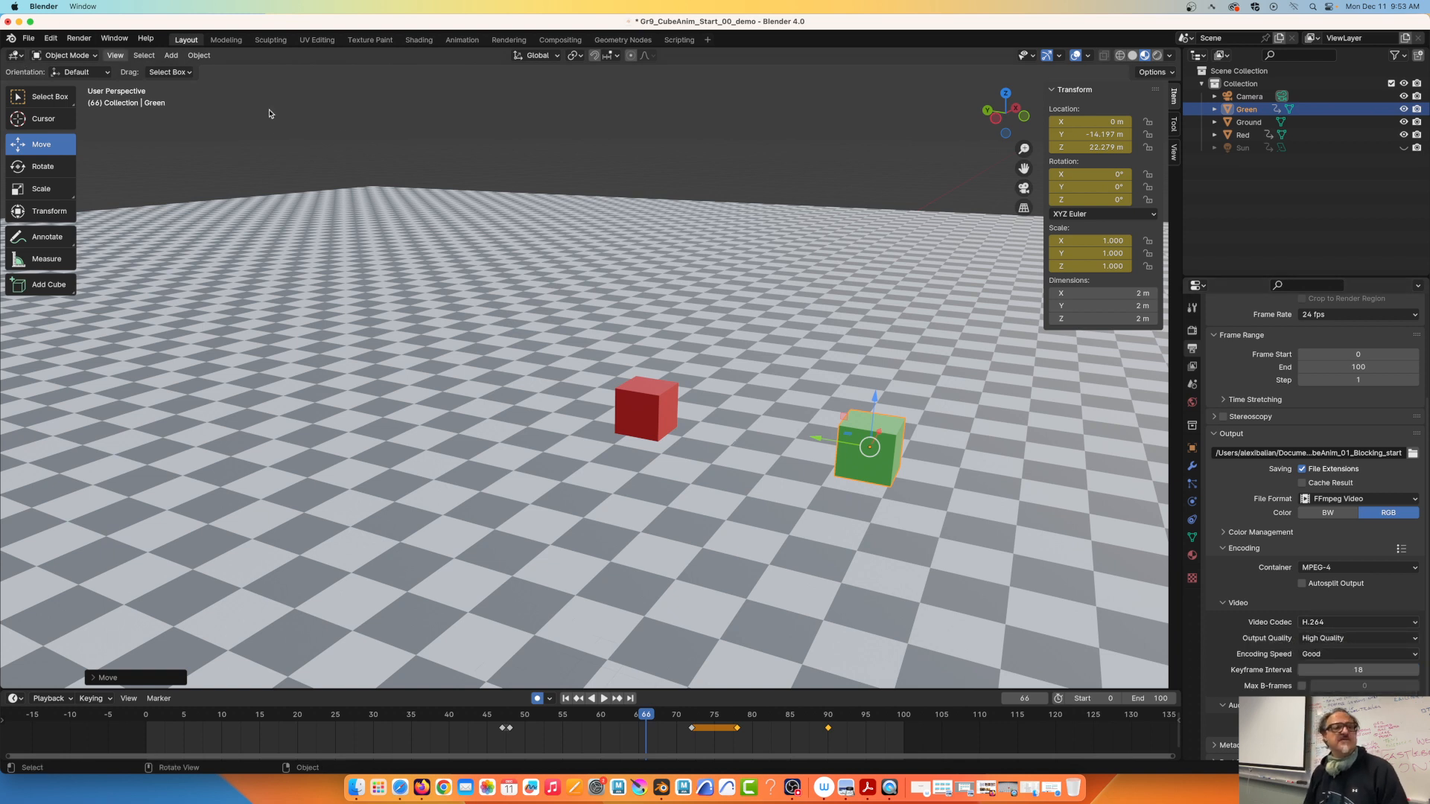
Browse for the render output location and rename the output file to Gr9_CubeAnim_01_Demo_Blocking_start.
click(1412, 453)
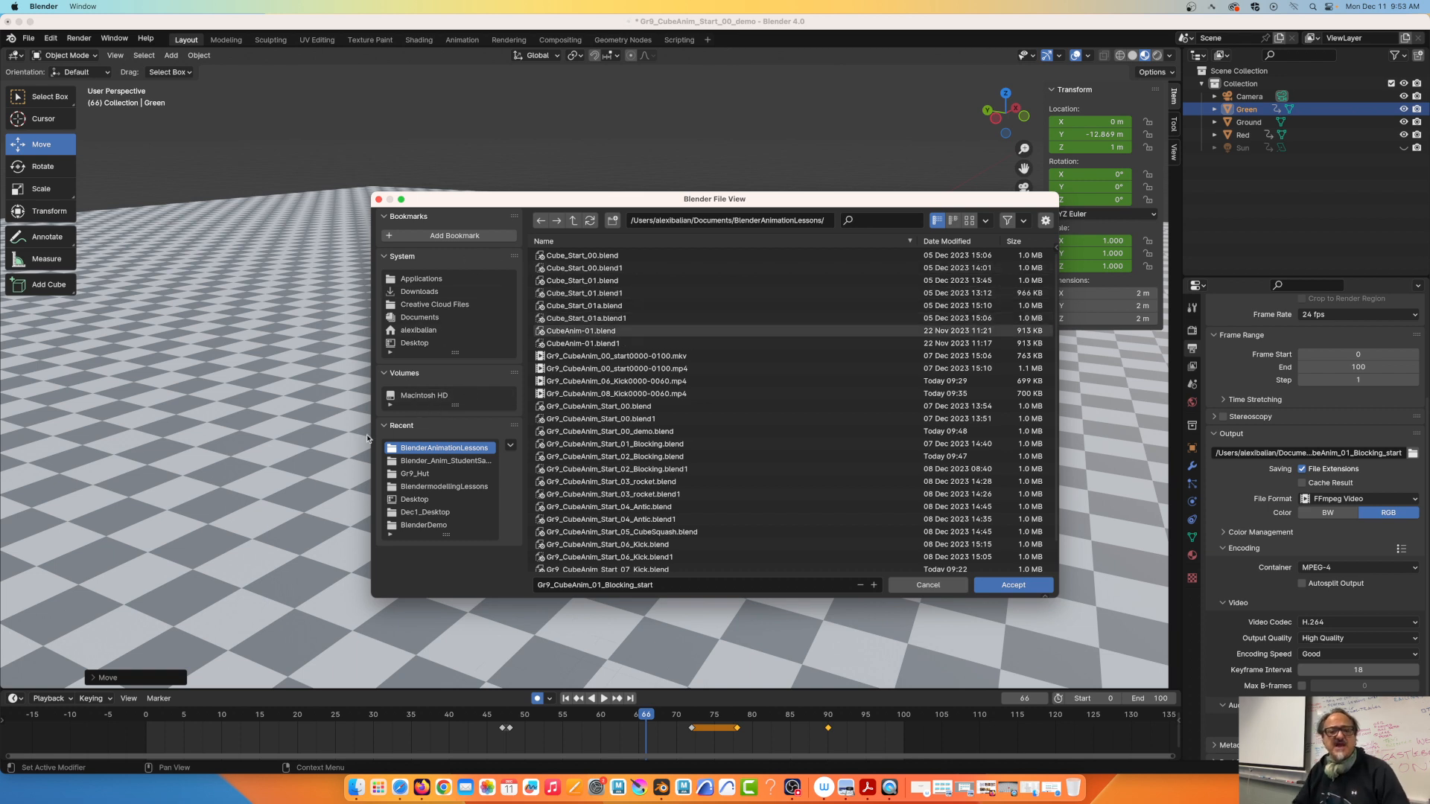
click(633, 586)
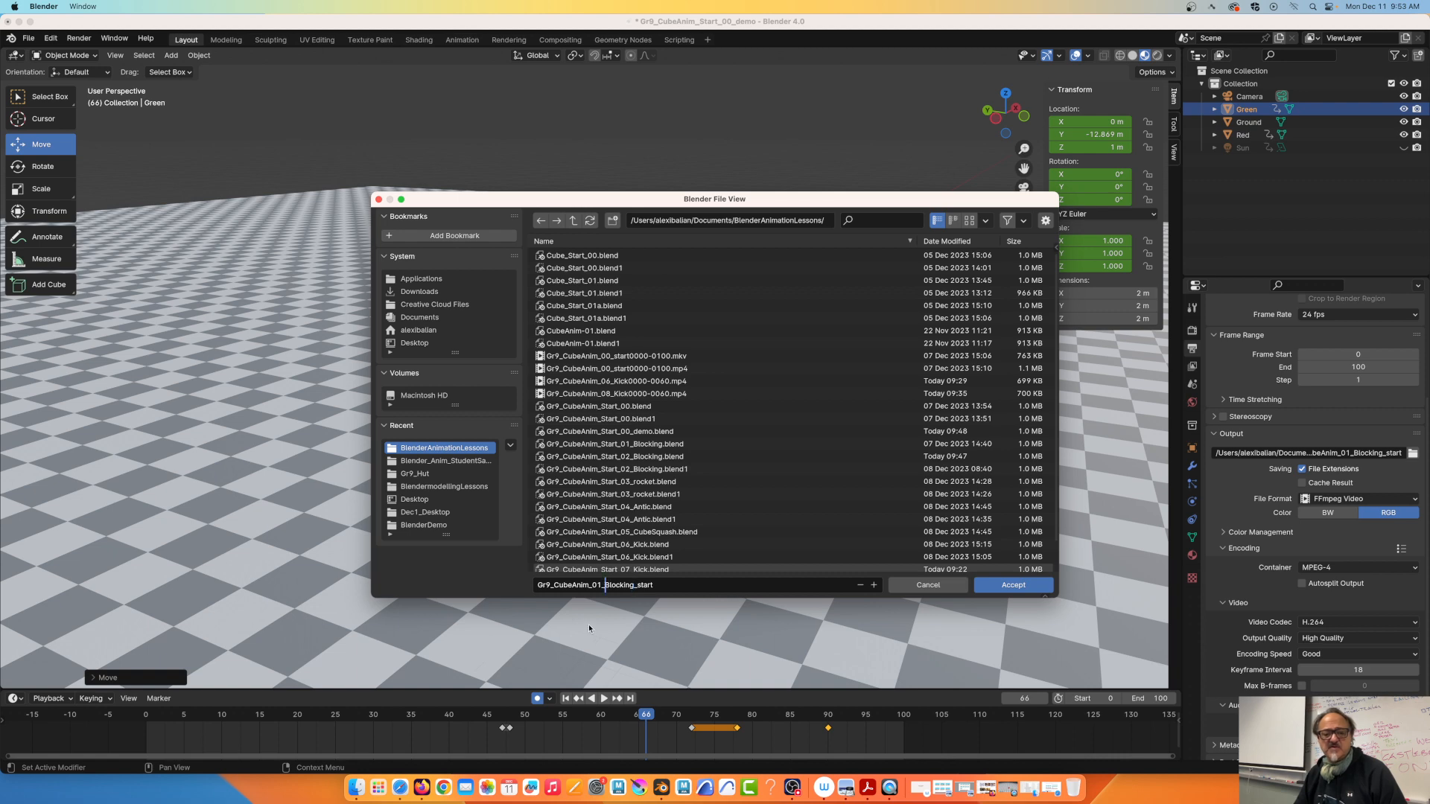
text(Demo)
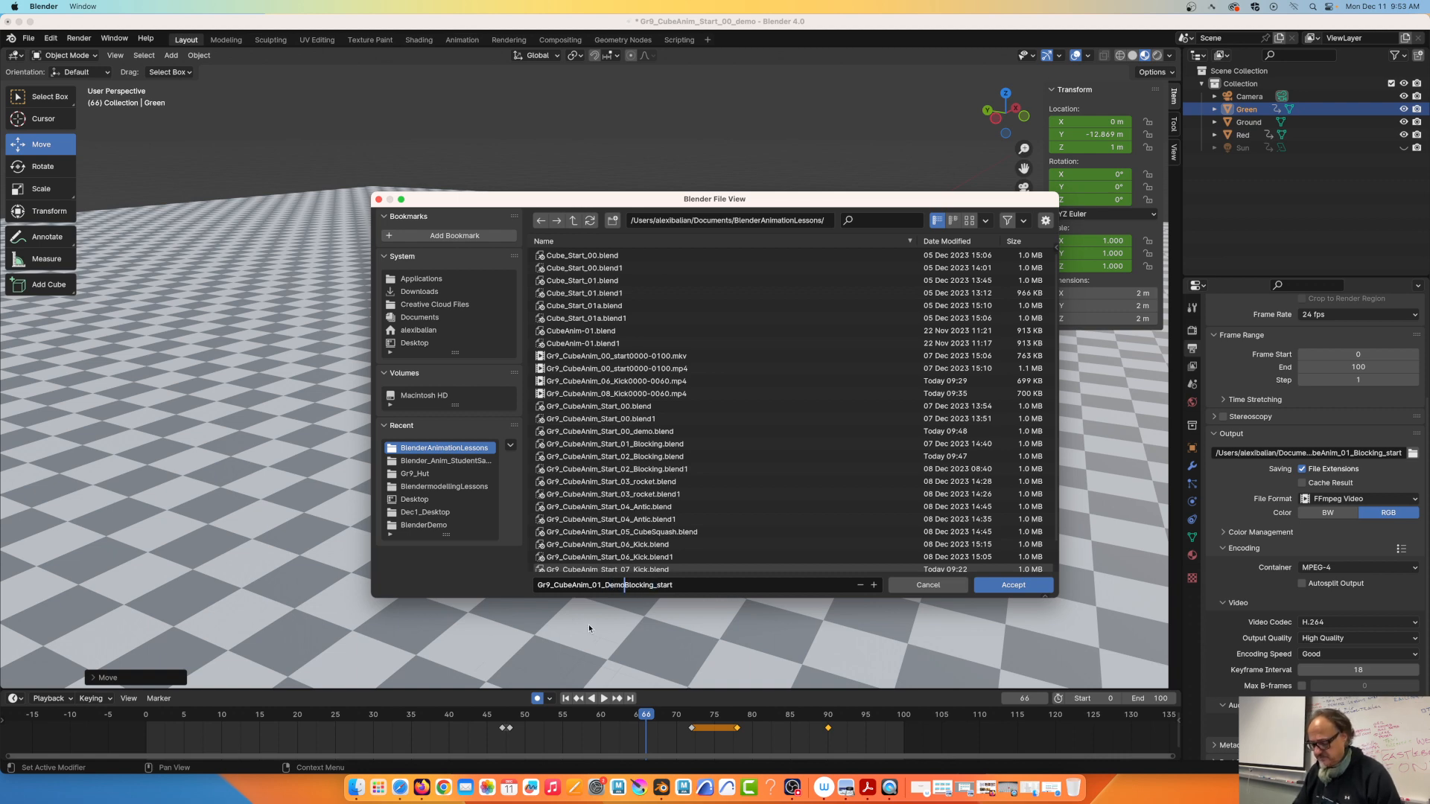
text(_)
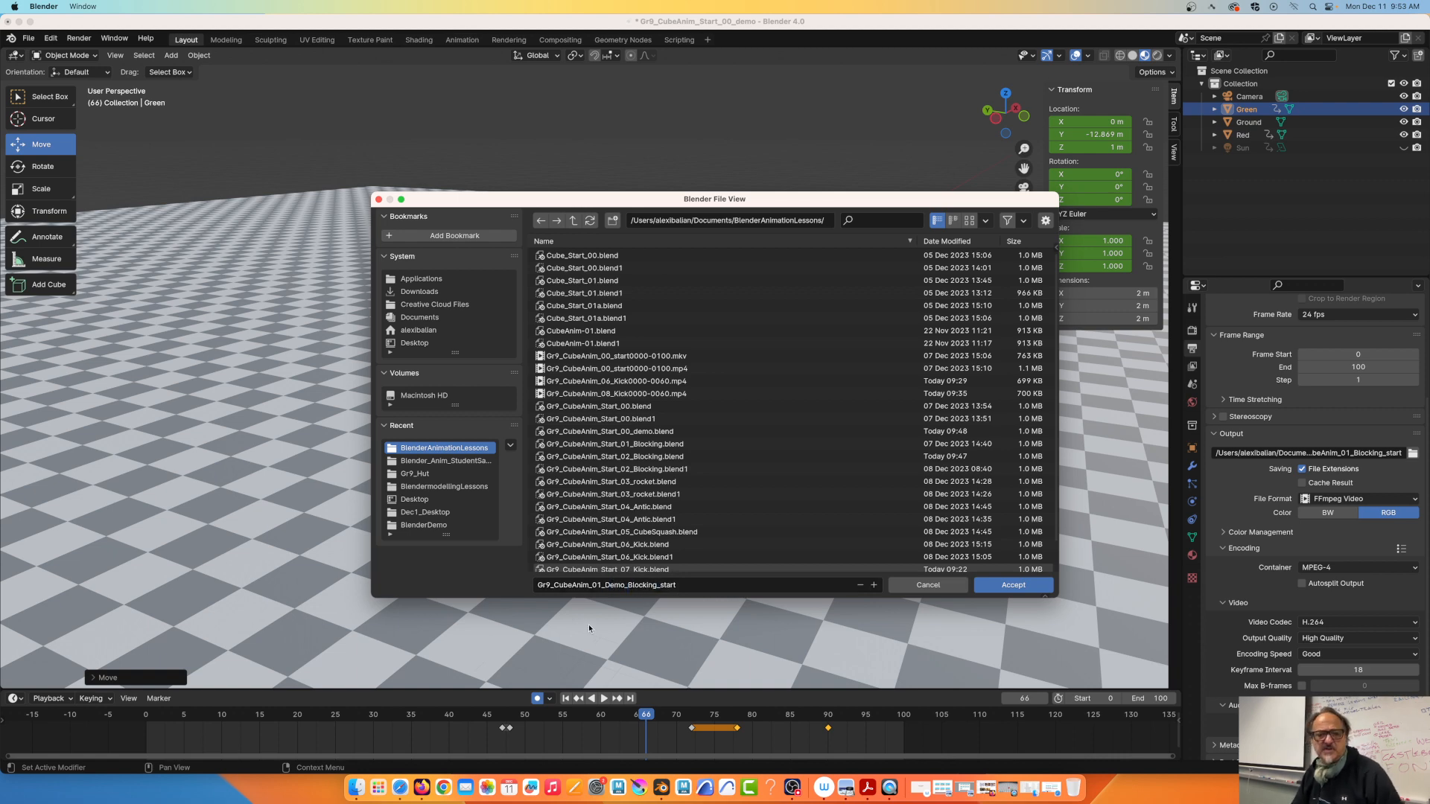
click(1013, 586)
Render the full animation and switch to the Finder window showing the BlenderAnimationLessons folder.
click(79, 38)
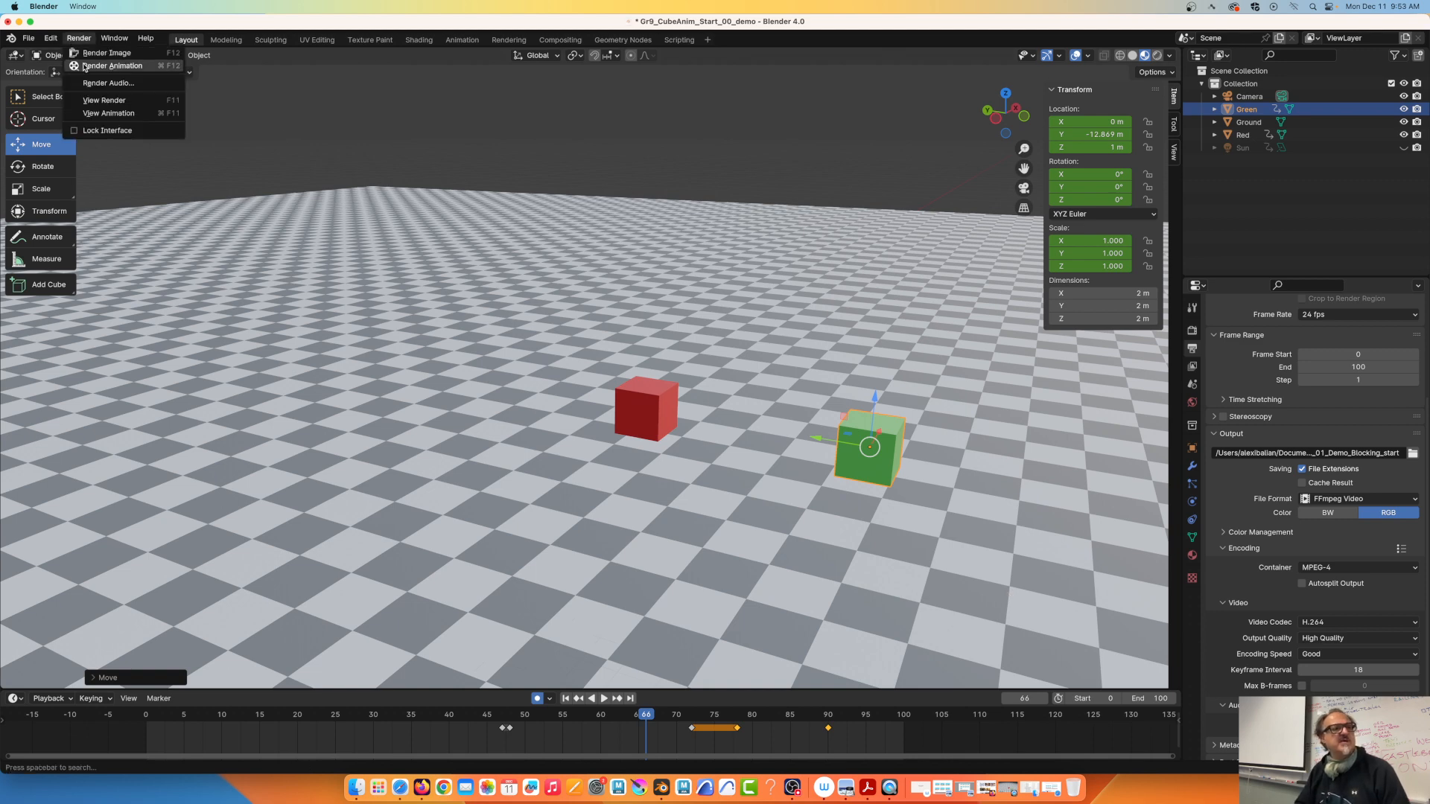
click(87, 67)
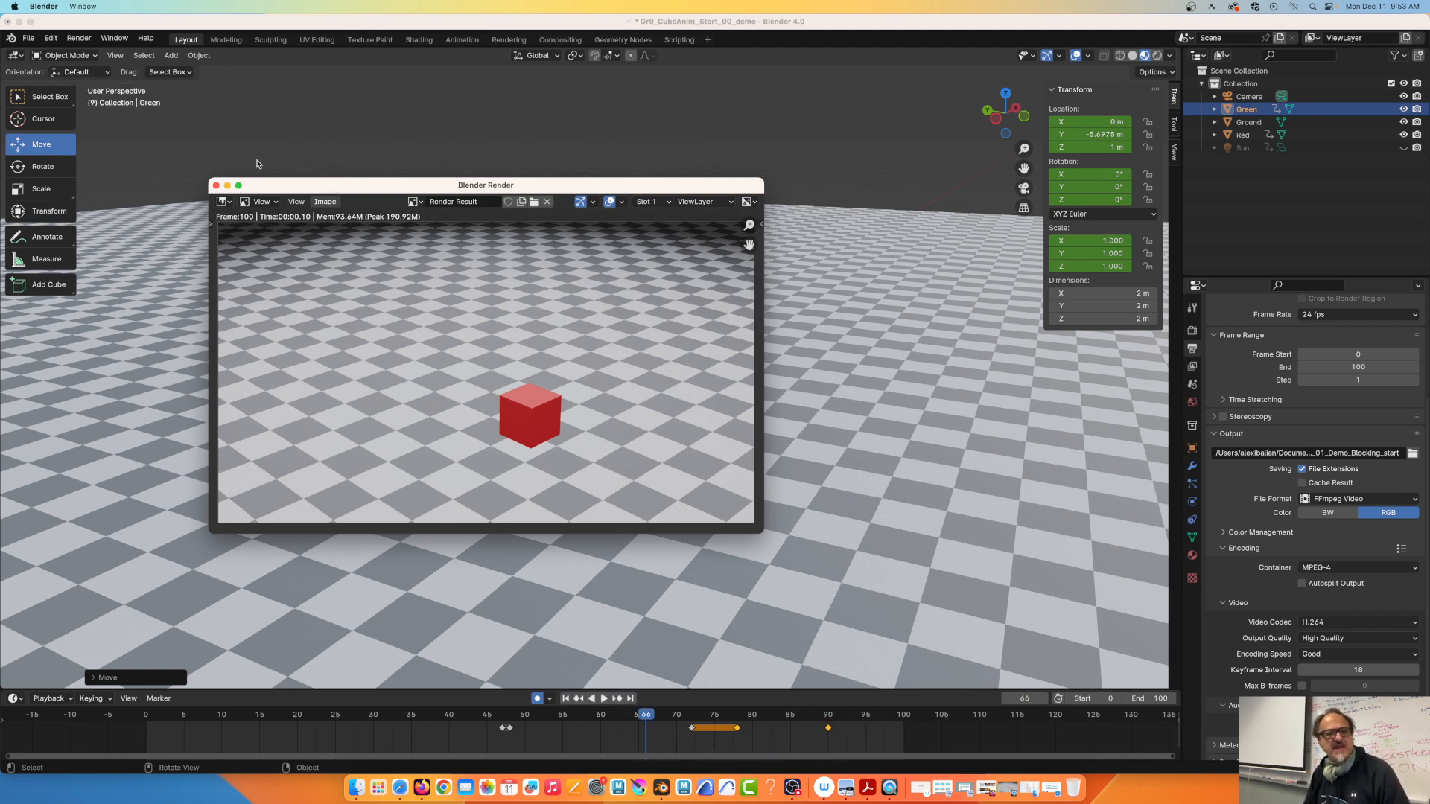
click(1032, 791)
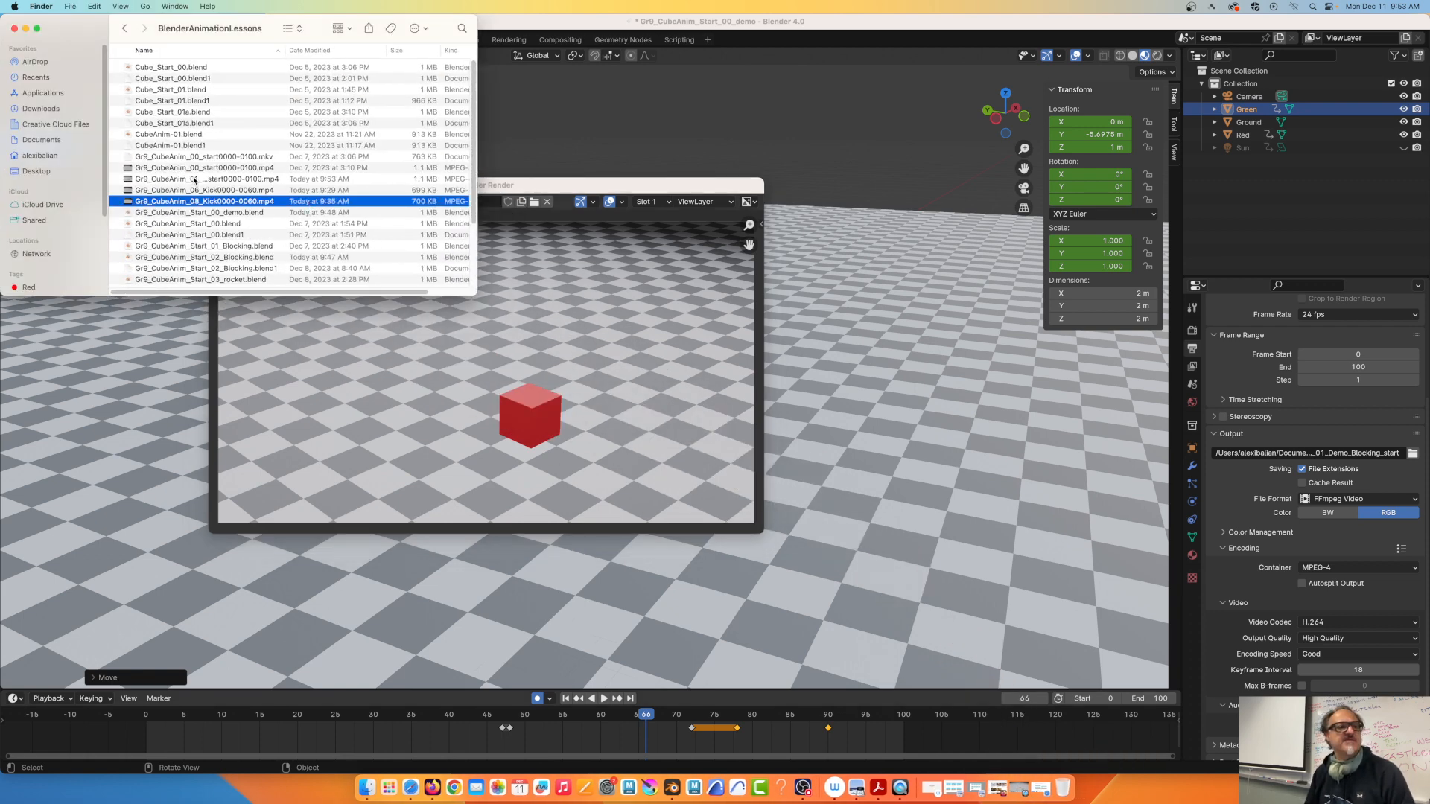
Open the rendered Gr9_CubeAnim_01_Demo_Blocking_start0000-0100.mp4 and play it, moving the playback controls clear of the cubes.
double_click(194, 180)
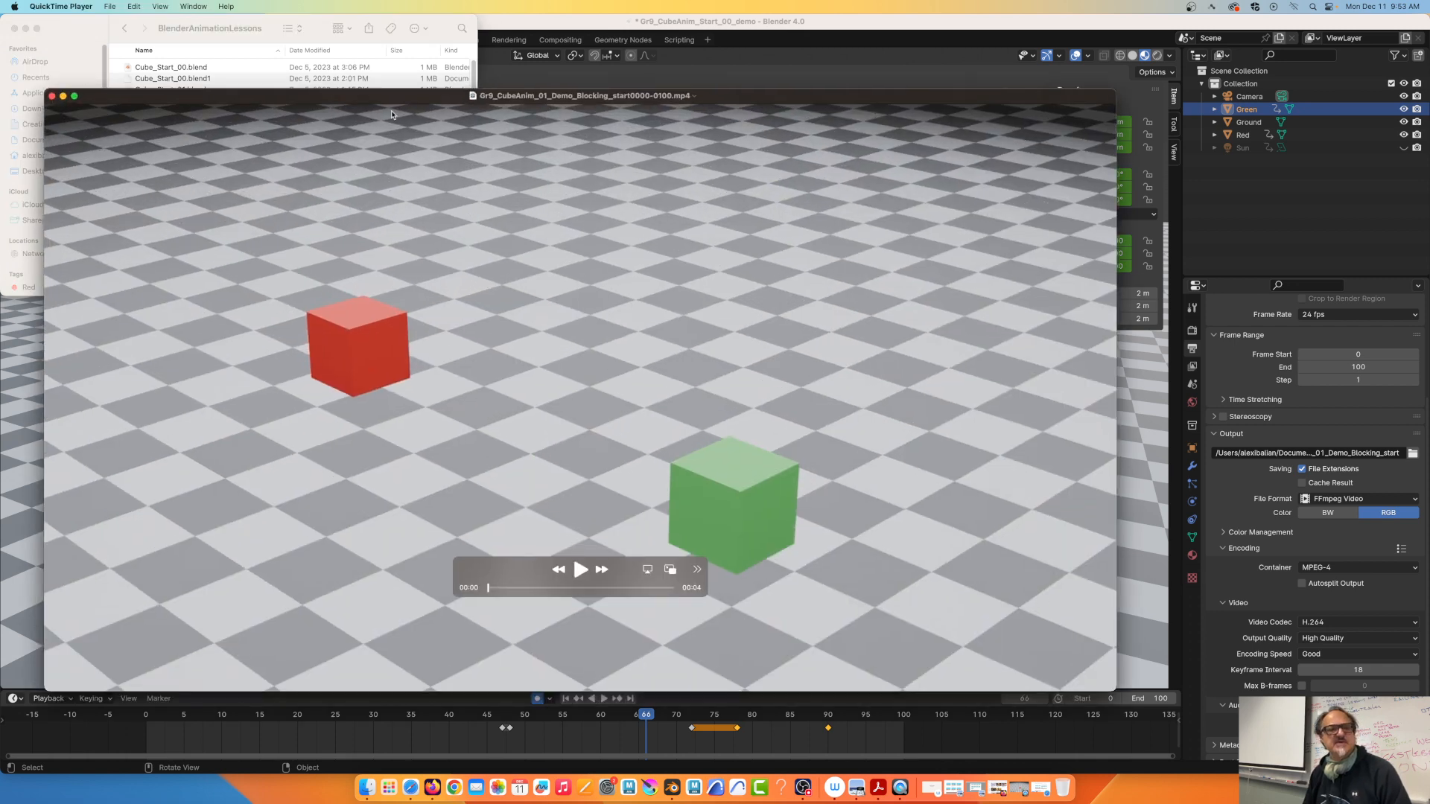
drag(397, 99, 405, 63)
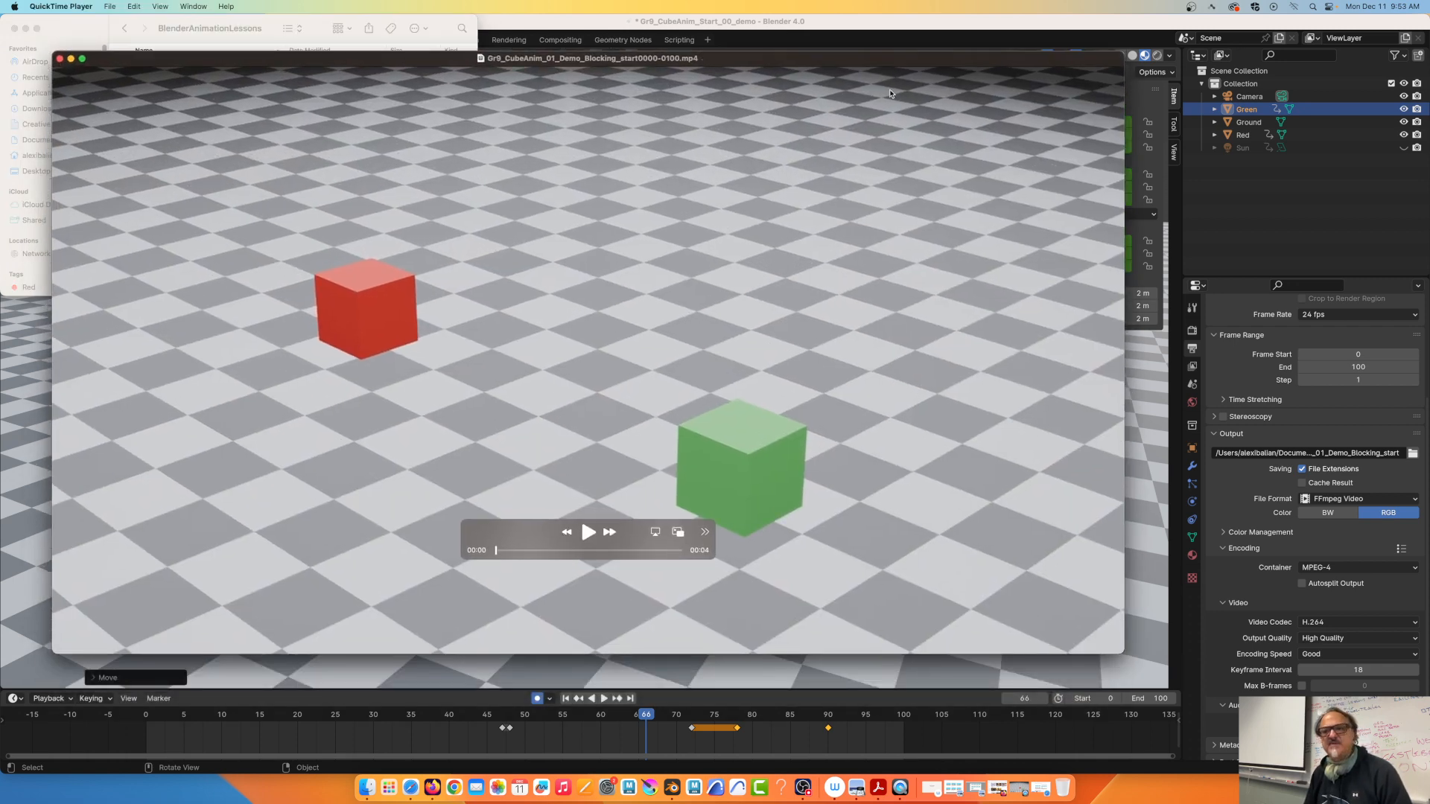
drag(529, 561, 109, 645)
click(184, 621)
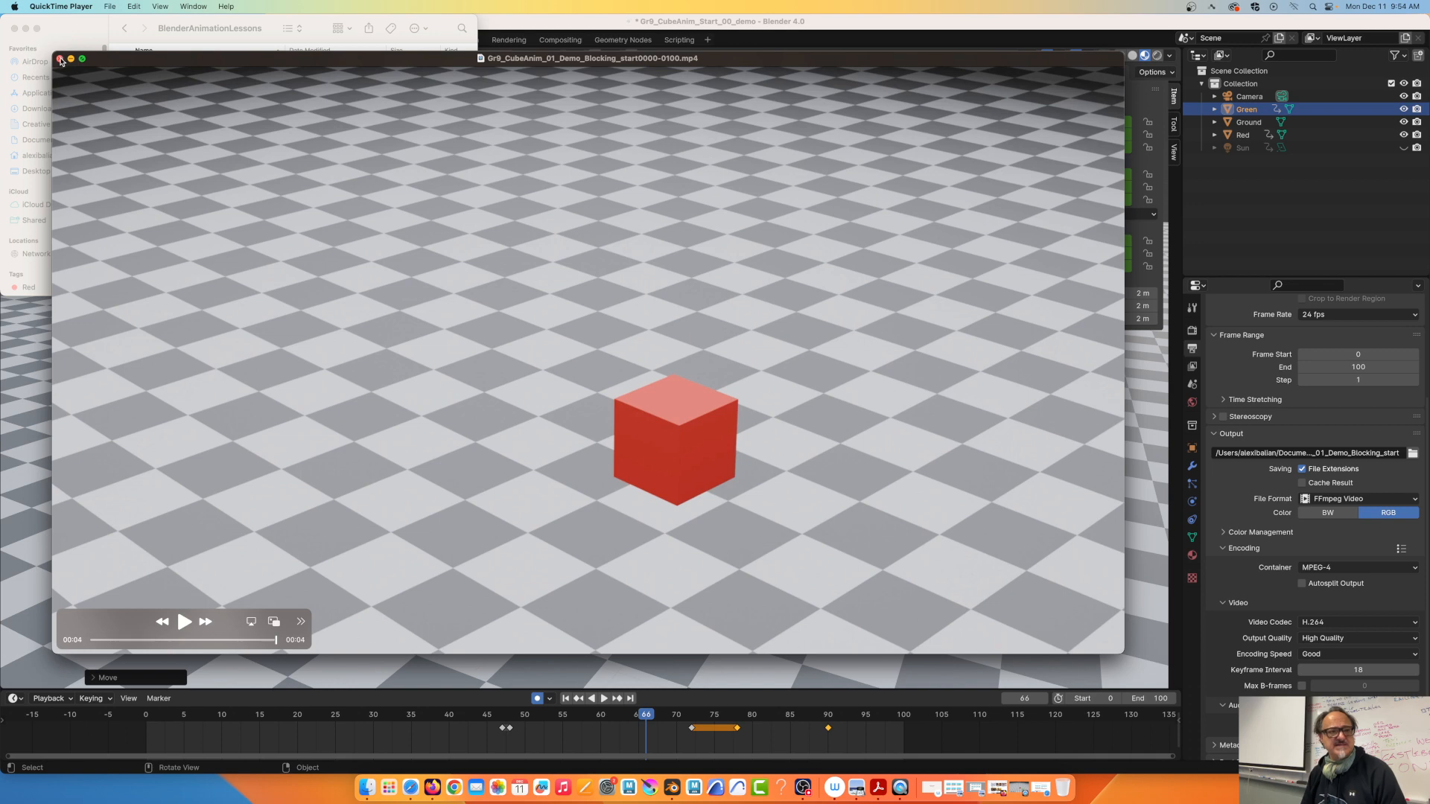
Close the video, minimise the Finder window and close the render result window to return to the Blender scene.
click(61, 59)
click(546, 181)
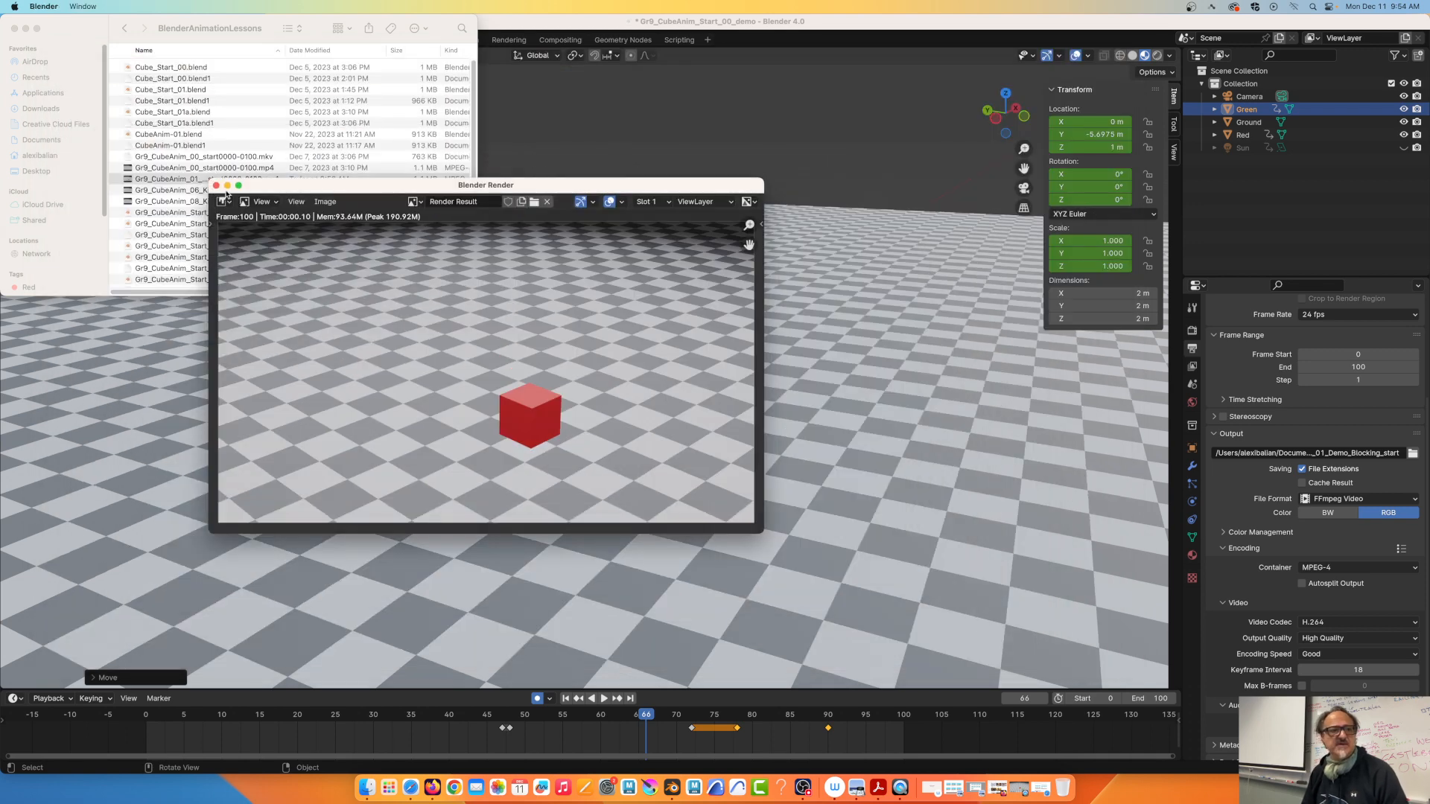
click(26, 29)
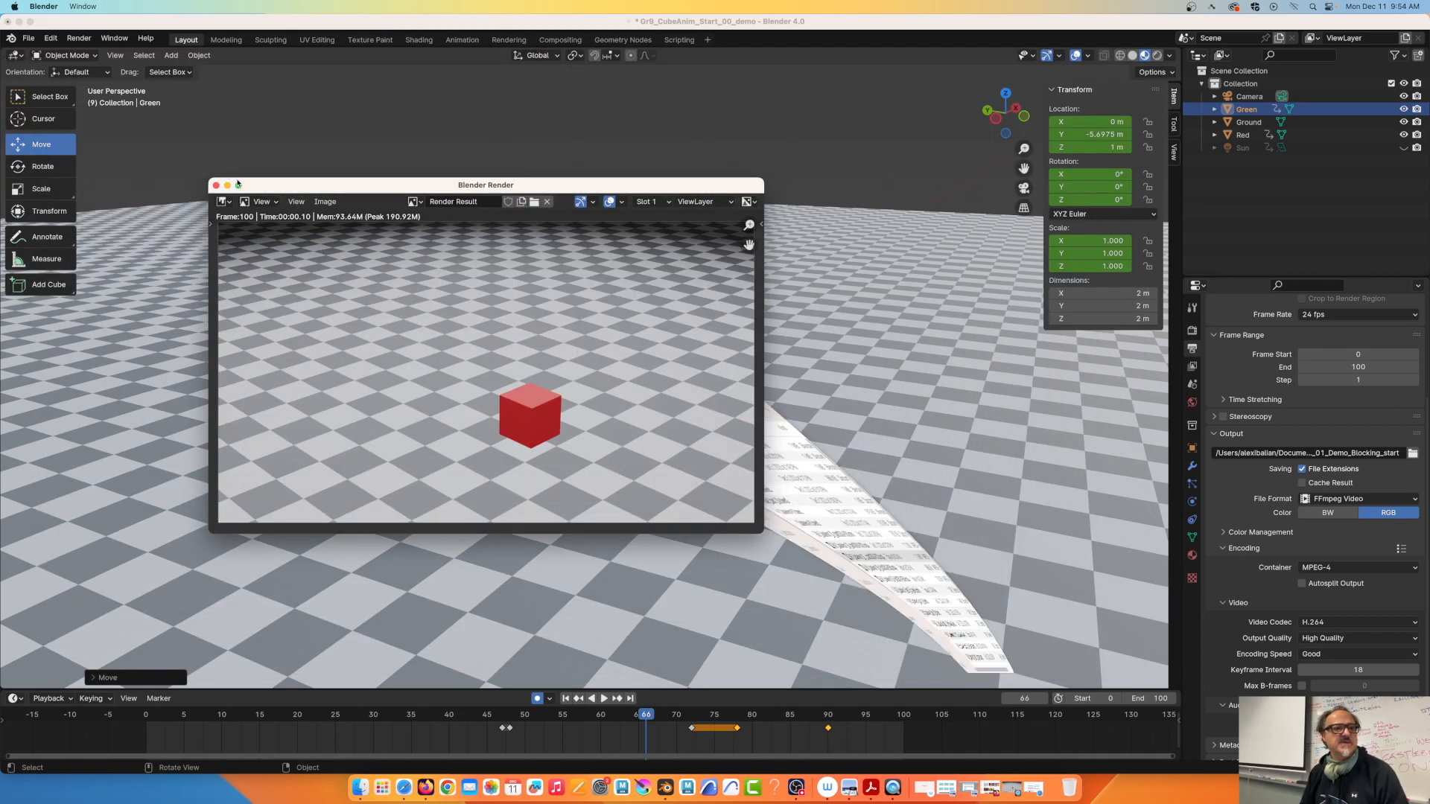
click(215, 186)
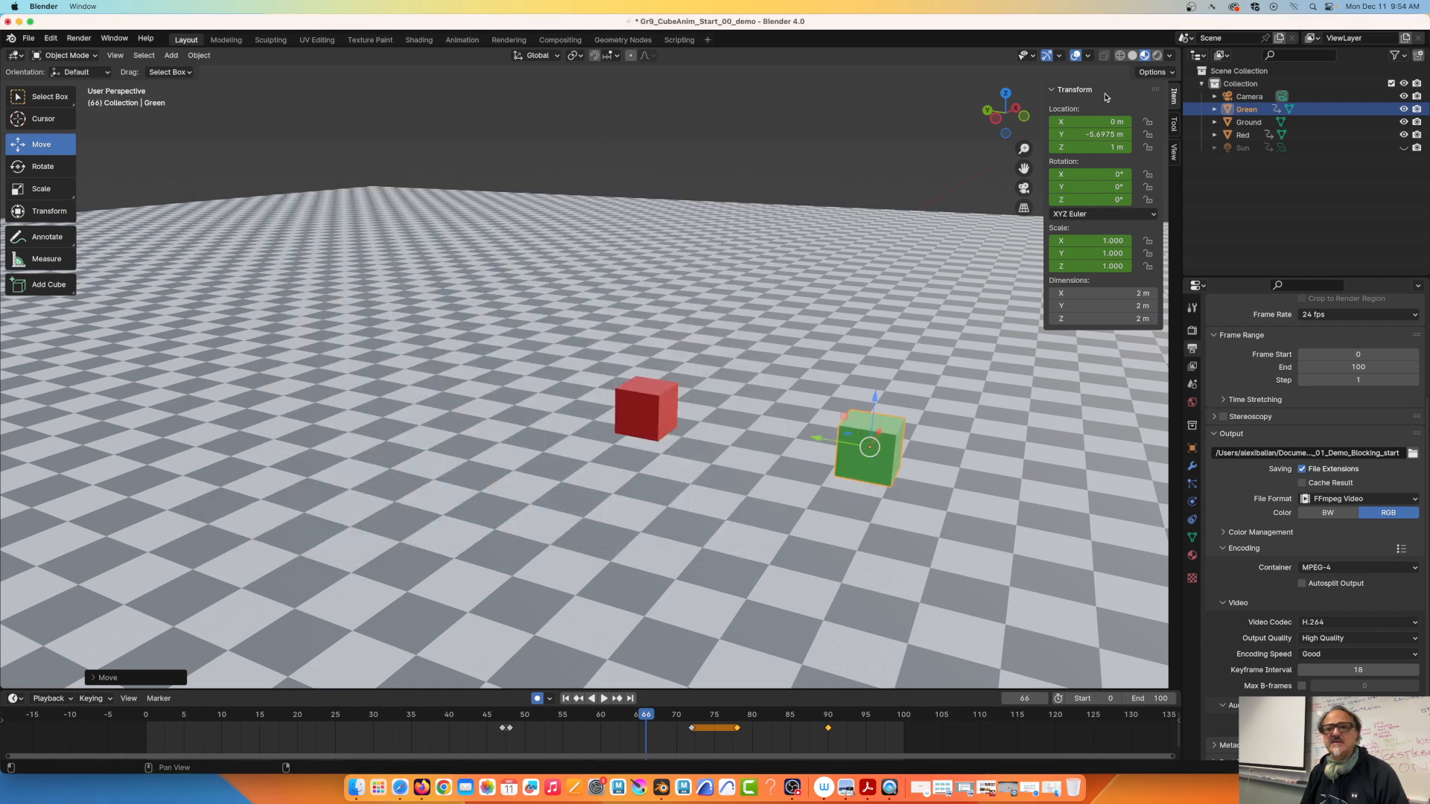
In the left orthographic view at frame 24, raise the red cube to about Y 2.17 m, Z 4.78 m and keyframe it.
click(995, 124)
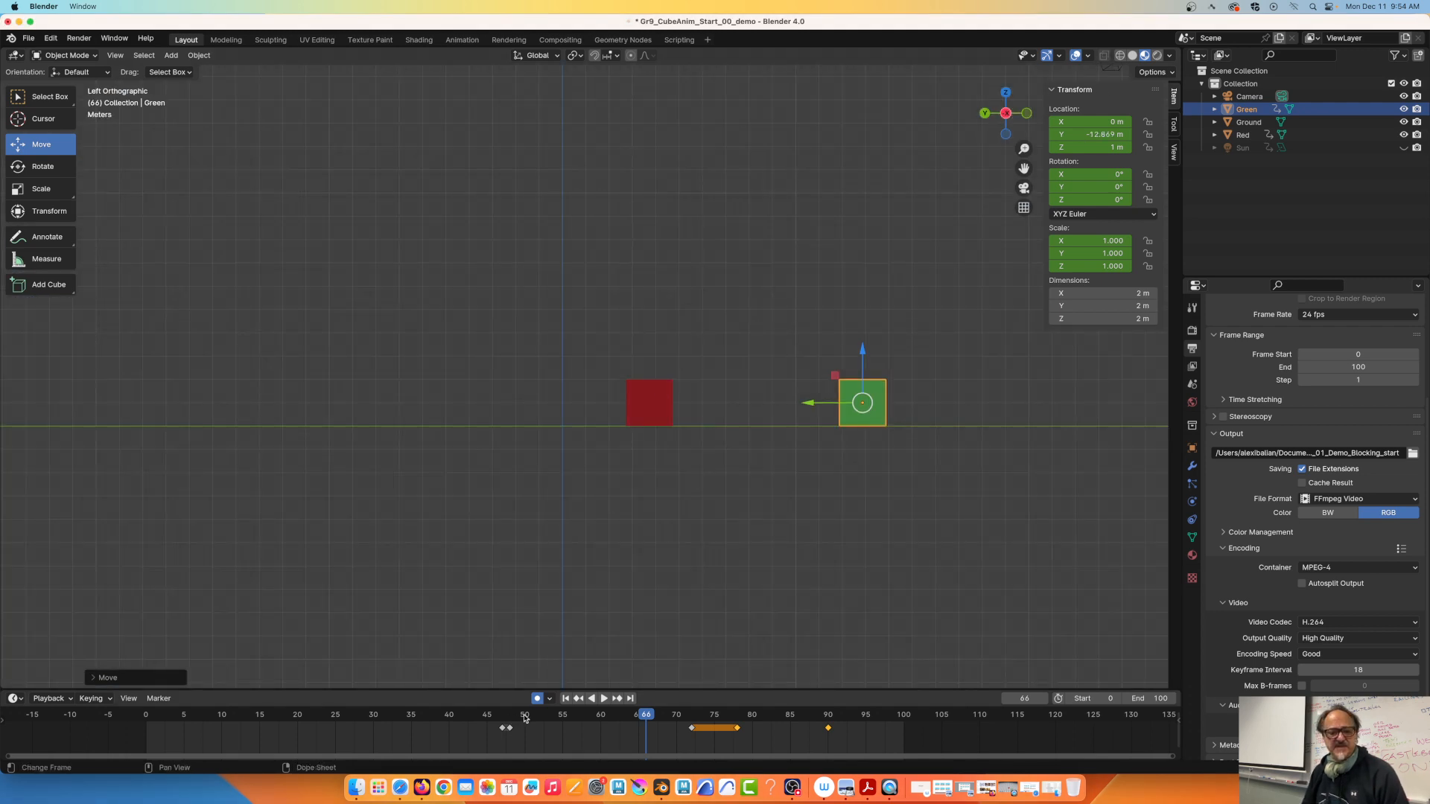
drag(644, 717, 327, 734)
click(422, 398)
drag(509, 360, 485, 266)
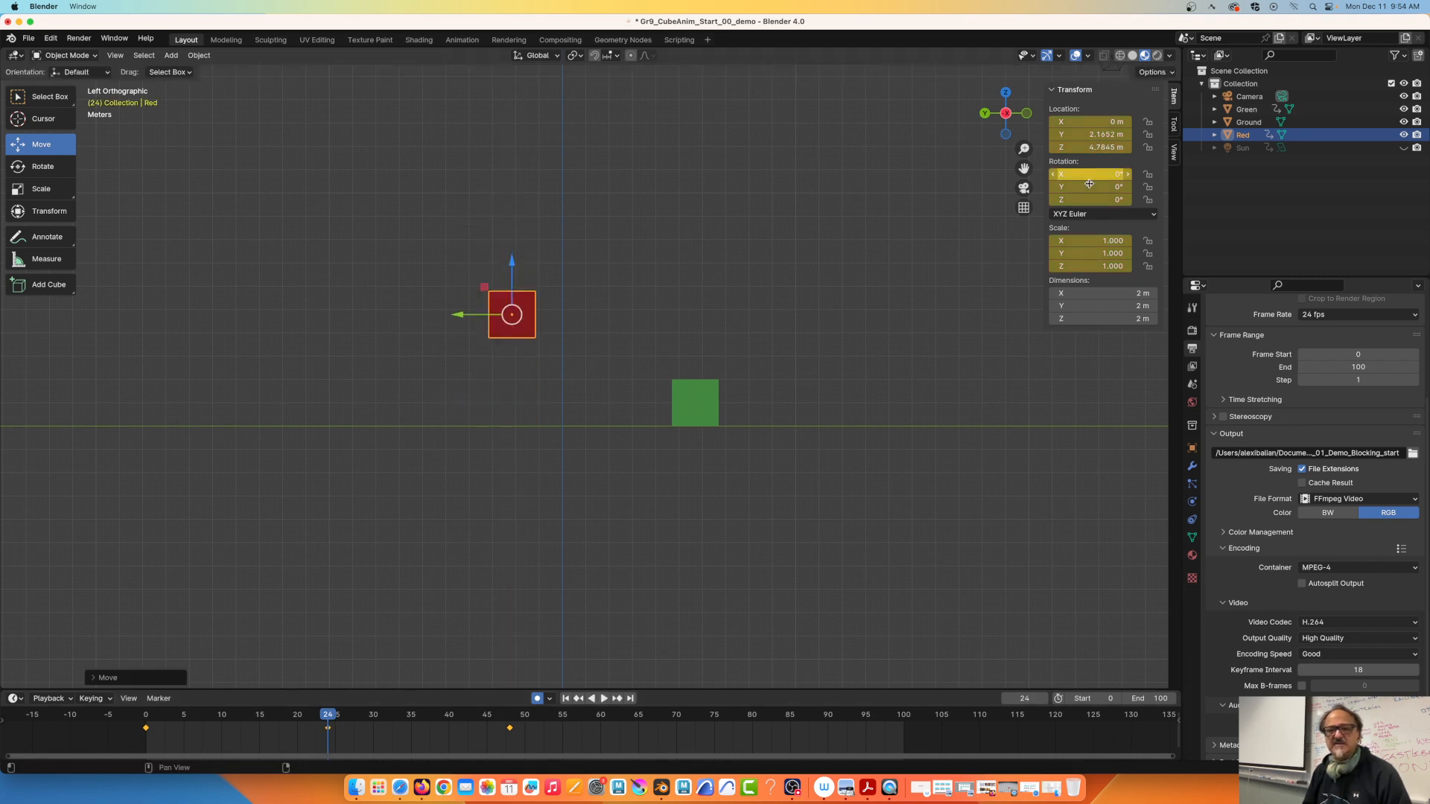
key(i)
click(744, 244)
Scrub the animation to frame 59 to check the red cube's jump, and switch to the camera view.
drag(311, 726, 594, 748)
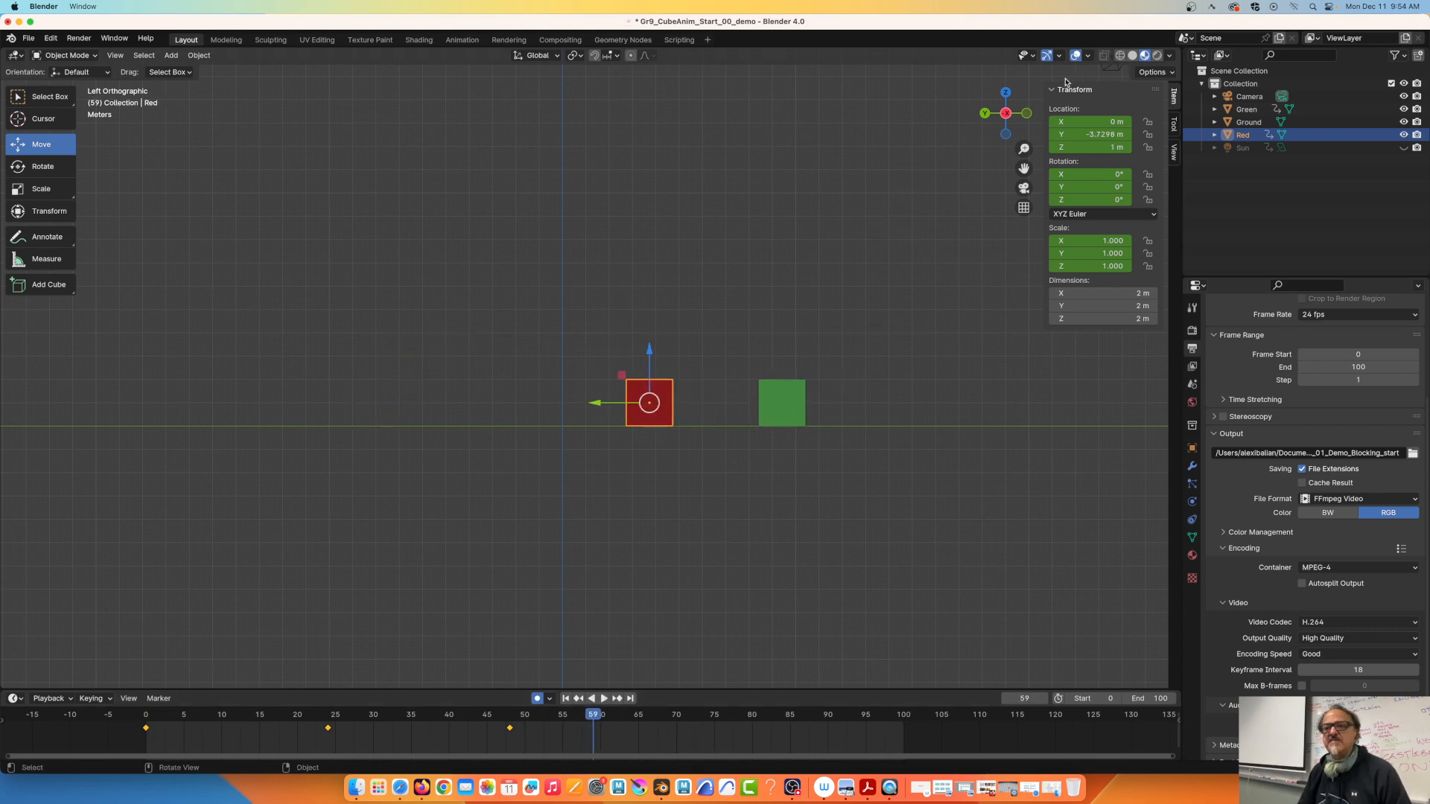
click(1028, 191)
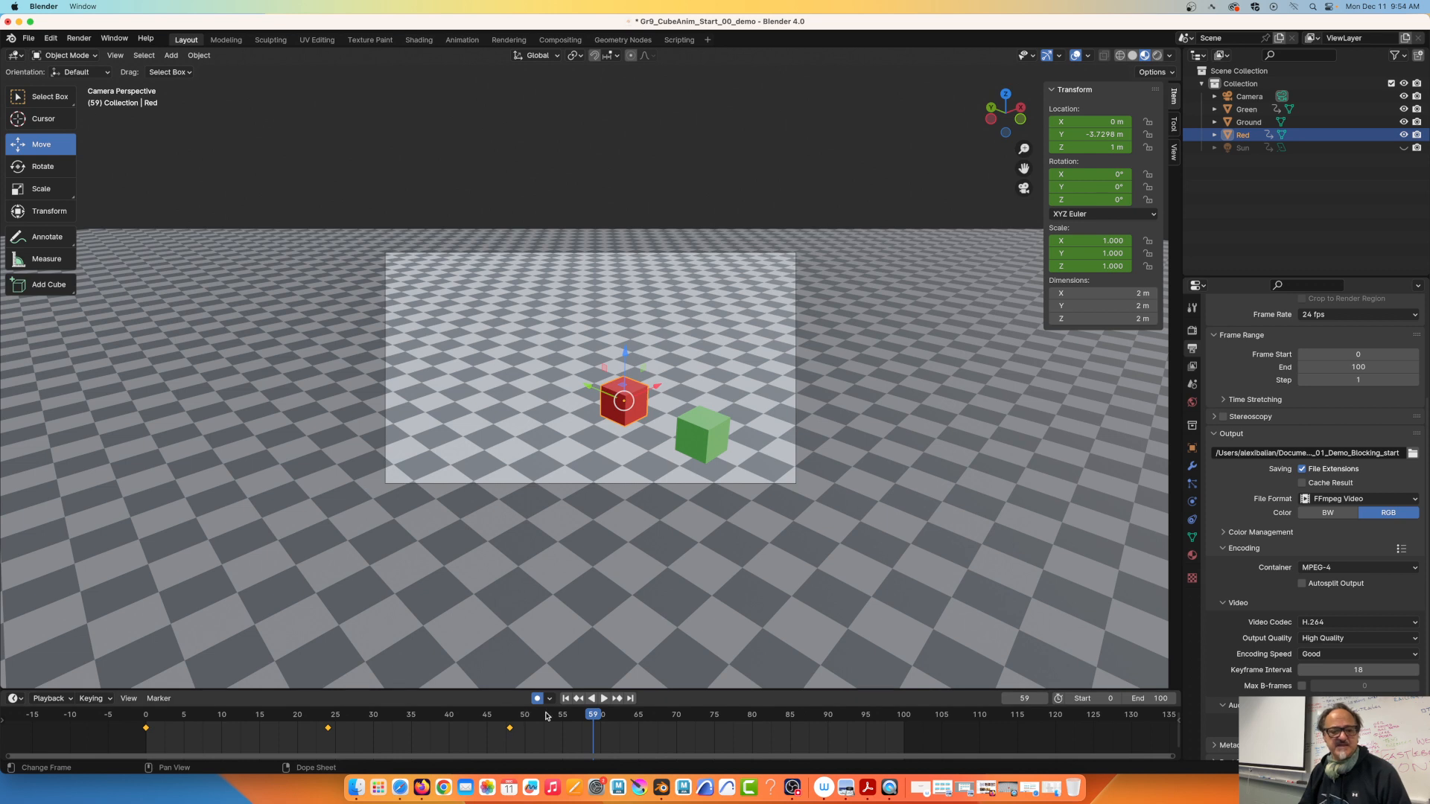